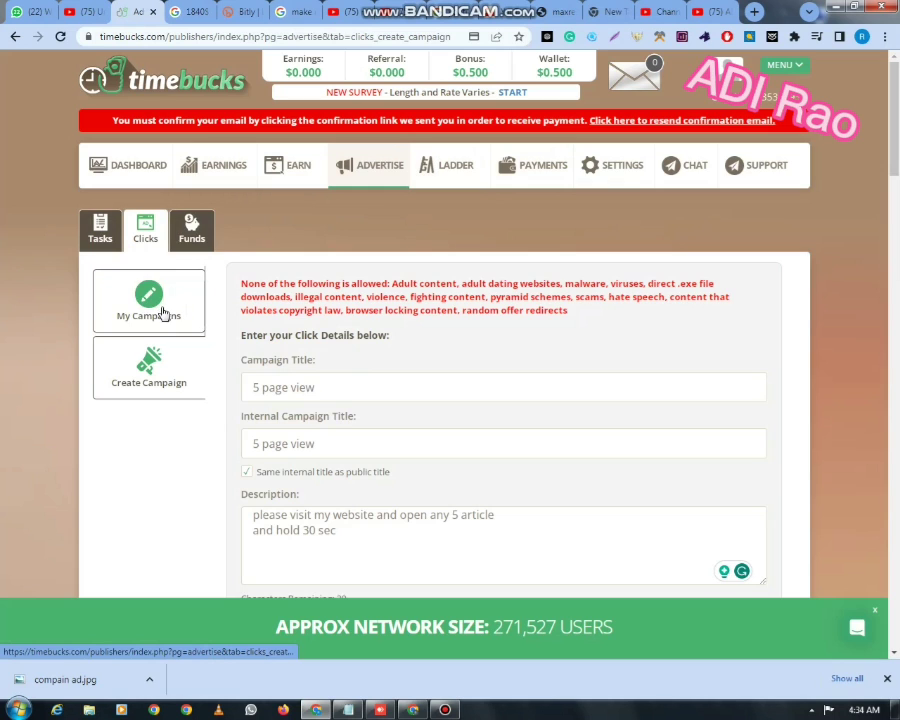
# - Review the click campaign's title, internal title and description on the campaign creation form
pyautogui.scroll(4, 336, 473)
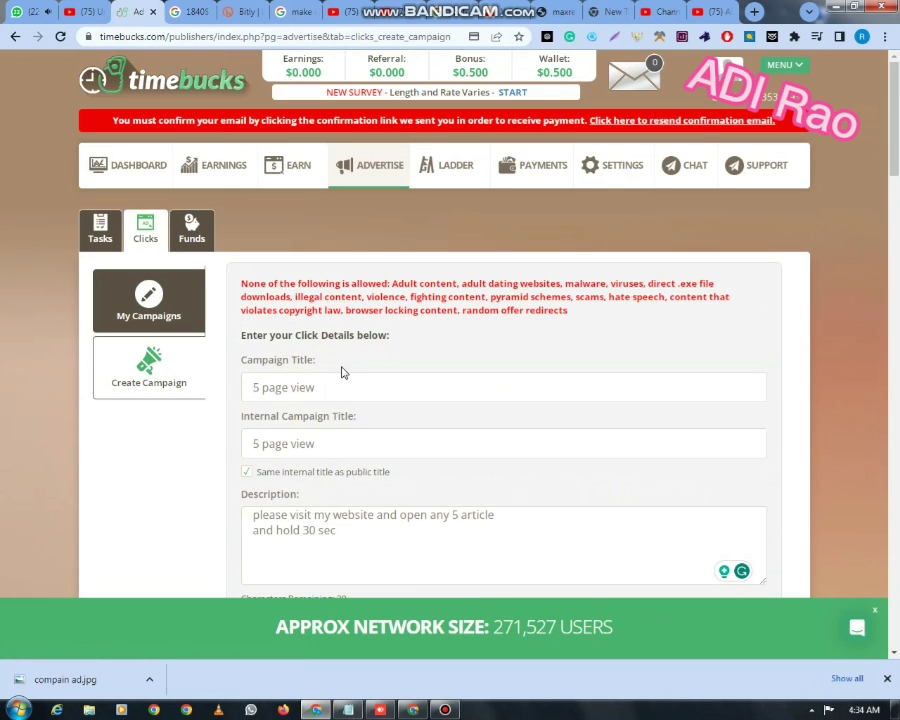
pyautogui.scroll(-2, 350, 370)
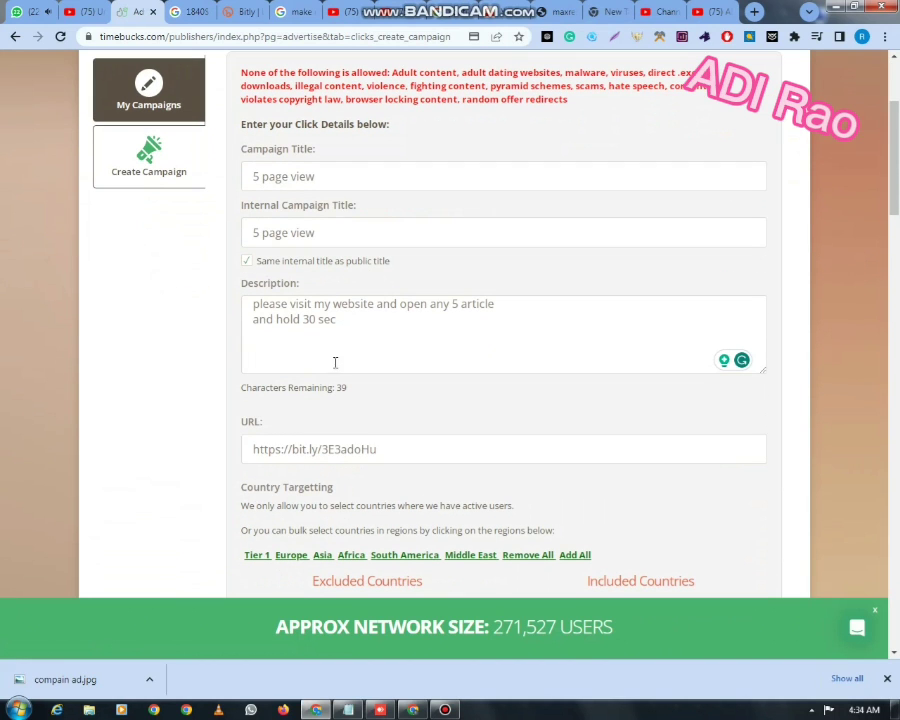
pyautogui.moveTo(320, 175); pyautogui.dragTo(244, 174)
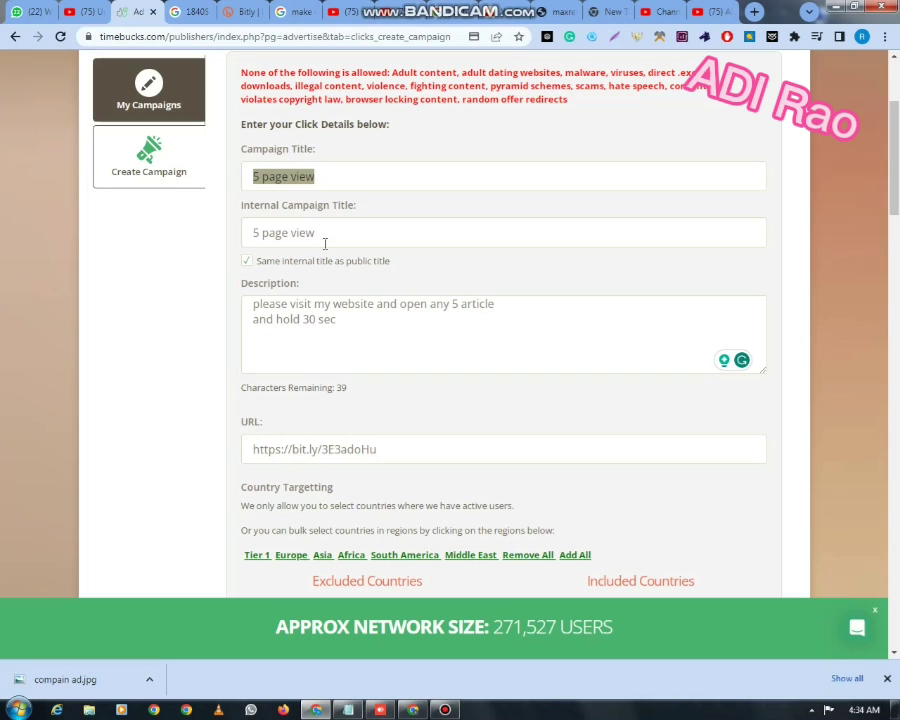
pyautogui.moveTo(319, 236); pyautogui.dragTo(505, 308)
pyautogui.click(292, 346)
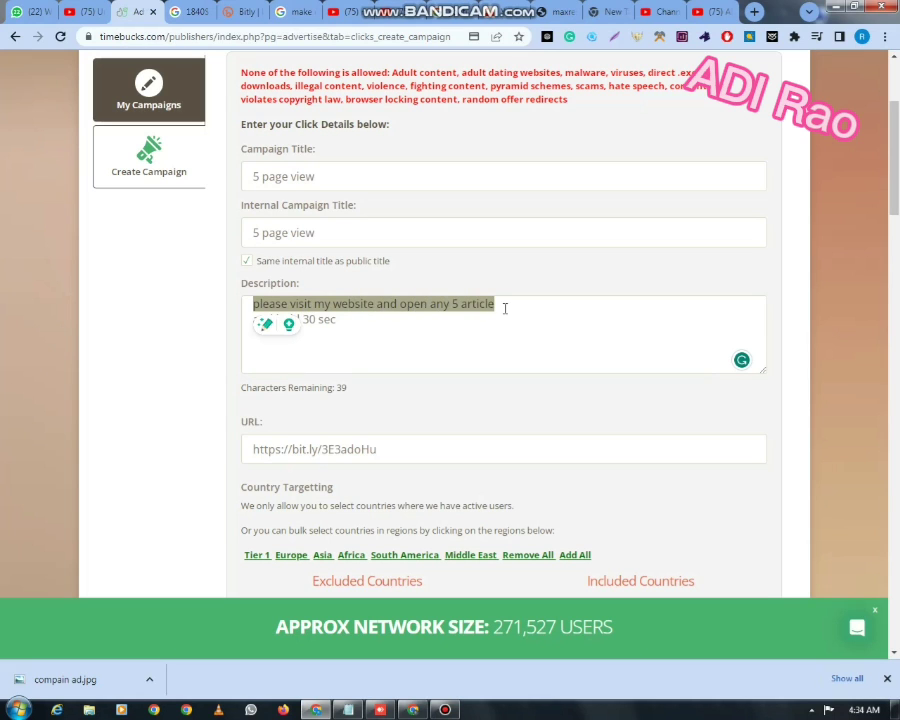
pyautogui.click(409, 322)
pyautogui.moveTo(251, 320); pyautogui.dragTo(347, 321)
pyautogui.click(366, 340)
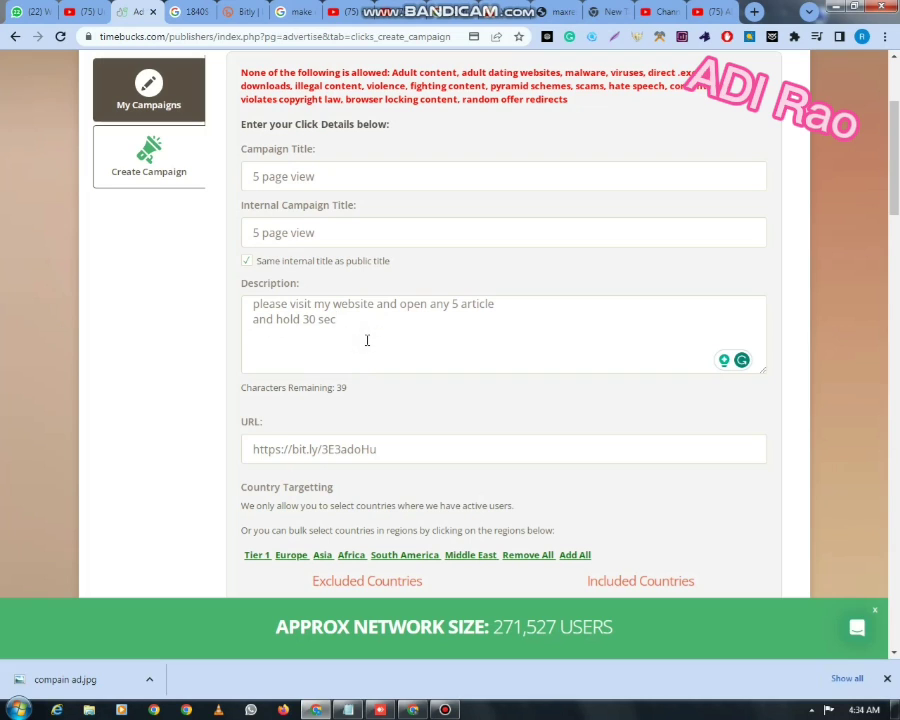
pyautogui.click(296, 319)
pyautogui.press('BackSpace')
pyautogui.press('BackSpace')
pyautogui.press('BackSpace')
pyautogui.press('BackSpace')
pyautogui.write('stay')
pyautogui.press('BackSpace')
pyautogui.press('BackSpace')
pyautogui.press('BackSpace')
pyautogui.press('BackSpace')
pyautogui.write('hold')
# - Examine the campaign's URL field and the Google conversion of 1840 US dollars to Pakistani rupees
pyautogui.scroll(-3, 362, 420)
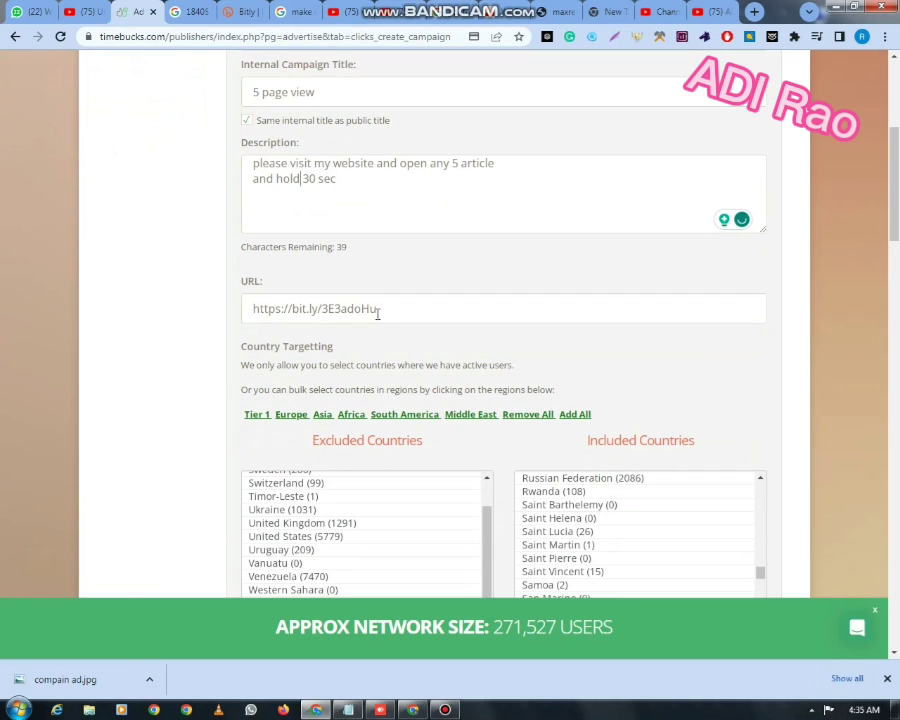
pyautogui.moveTo(388, 307); pyautogui.dragTo(238, 300)
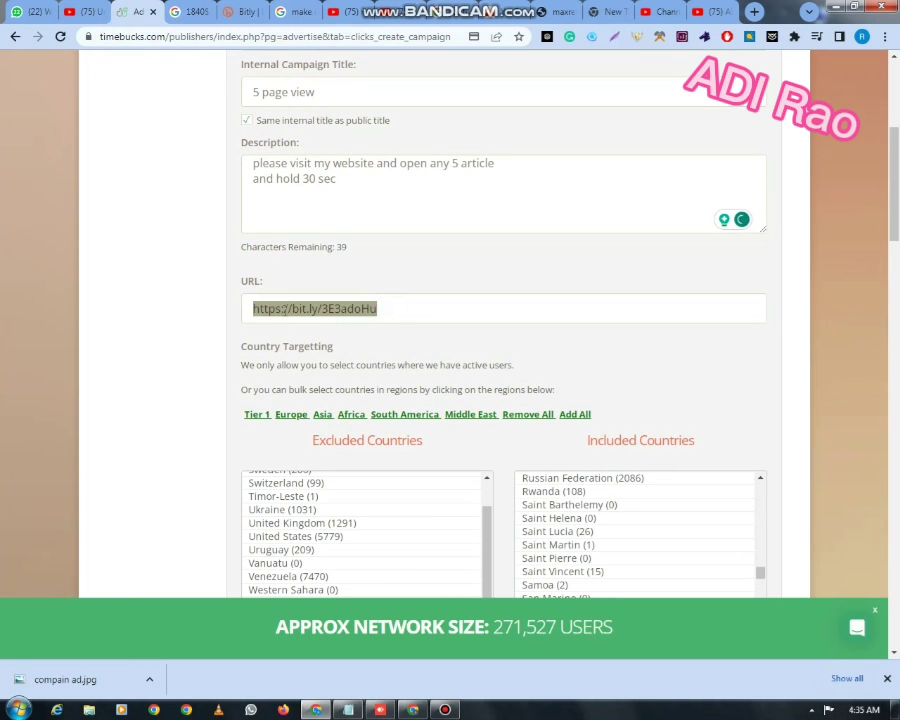
pyautogui.click(180, 11)
pyautogui.scroll(-1, 250, 453)
pyautogui.scroll(2, 211, 146)
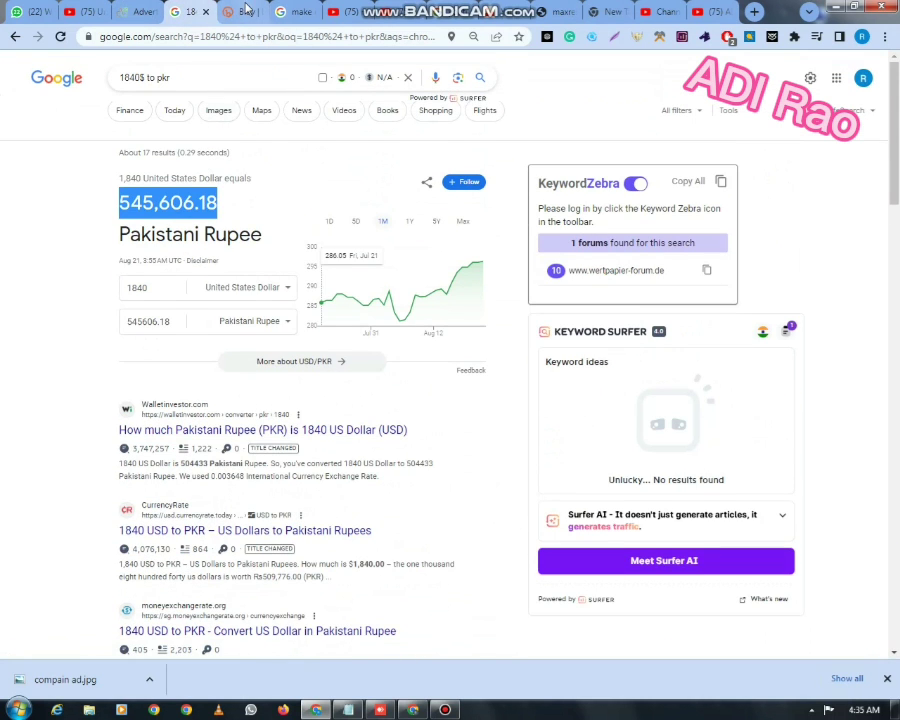
pyautogui.click(240, 11)
pyautogui.click(182, 11)
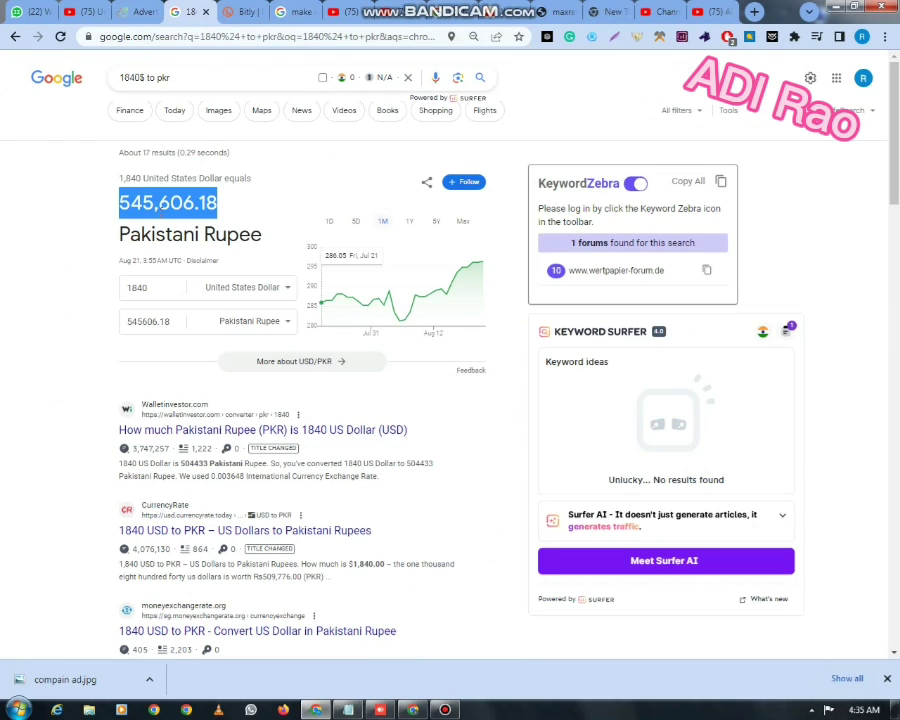
pyautogui.moveTo(159, 285); pyautogui.dragTo(123, 287)
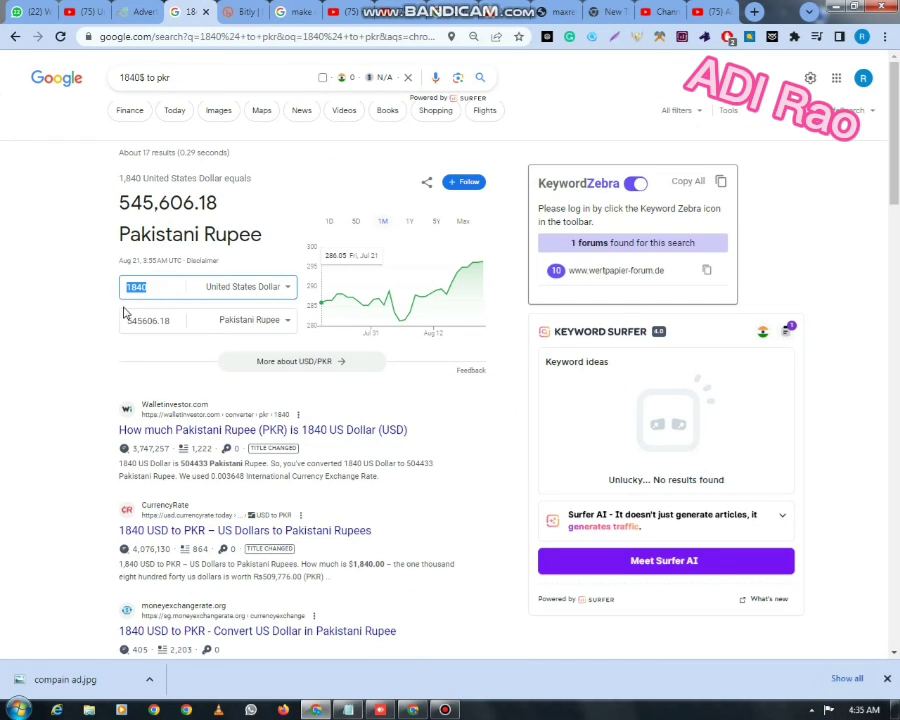
pyautogui.moveTo(159, 321); pyautogui.dragTo(216, 203)
# - Switch to Bitly and start a new short link with xyz.com as the destination, keeping the suggested title
pyautogui.click(238, 13)
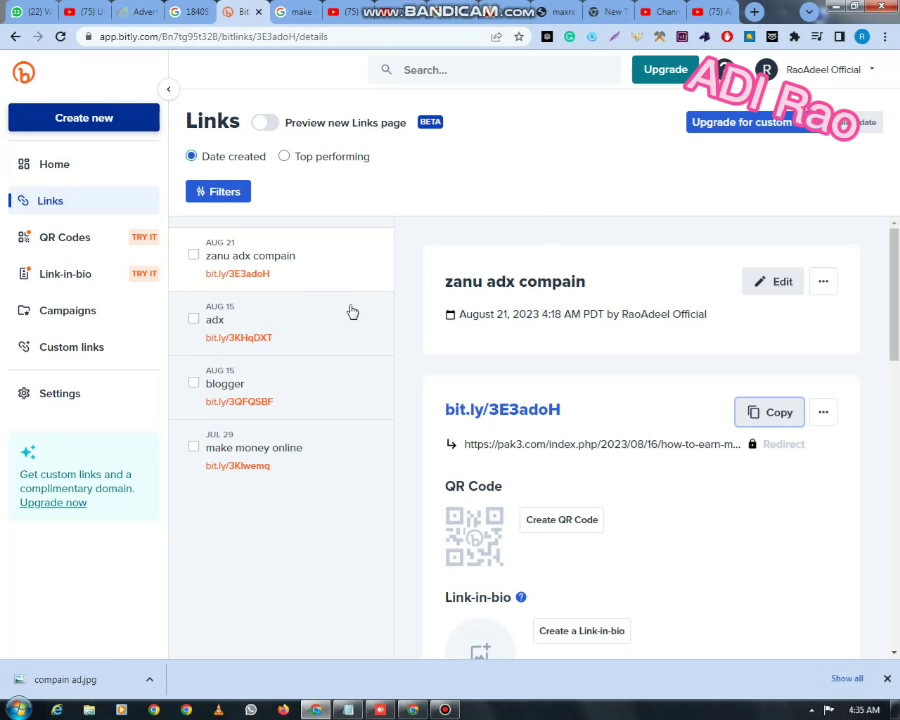
pyautogui.click(79, 123)
pyautogui.click(219, 137)
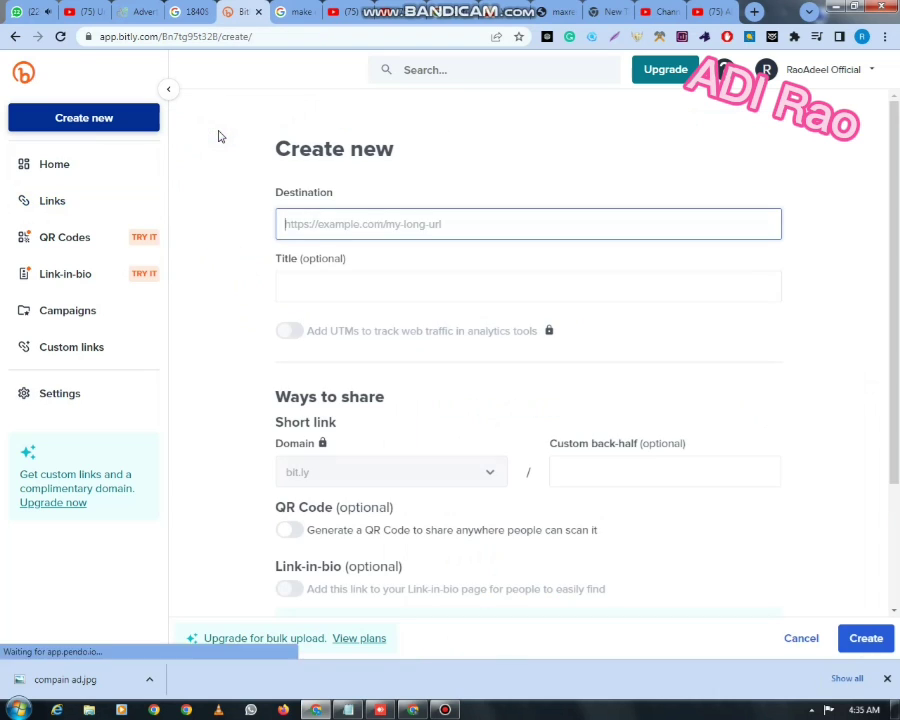
pyautogui.click(318, 224)
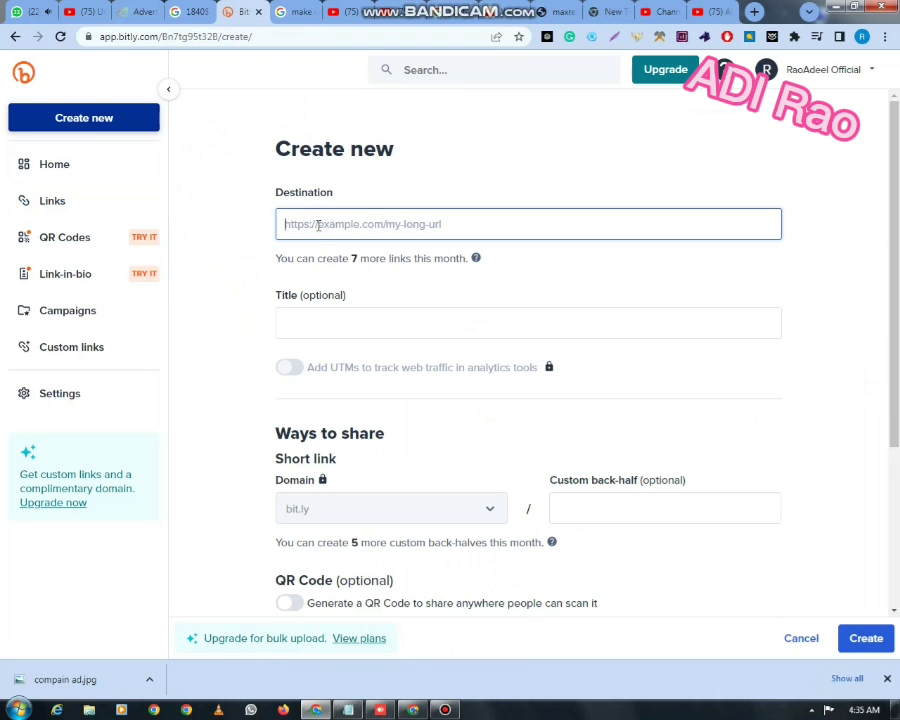
pyautogui.write('xyz.com')
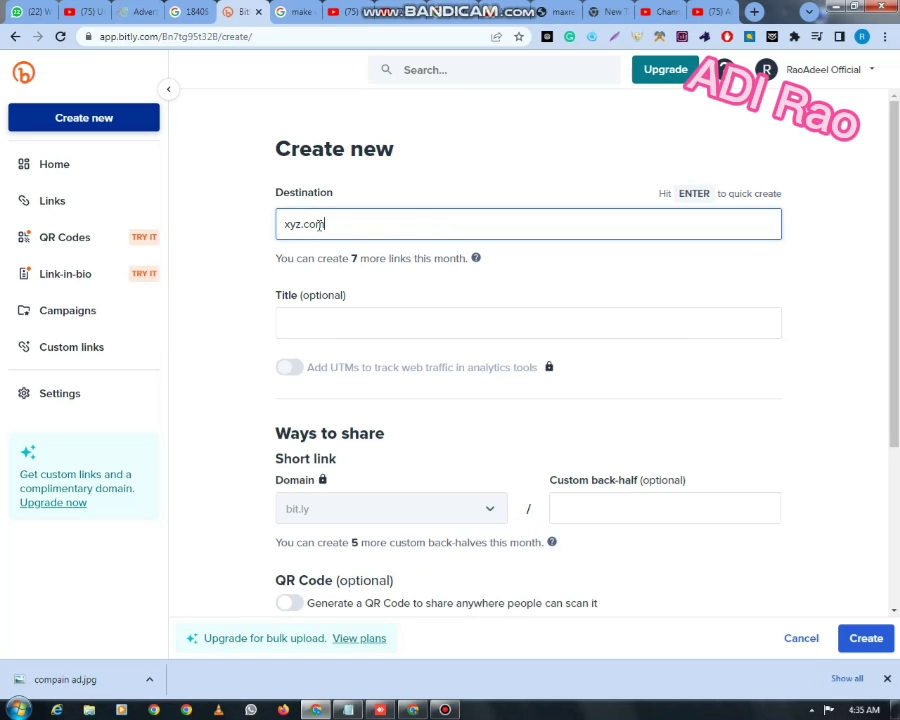
pyautogui.click(346, 316)
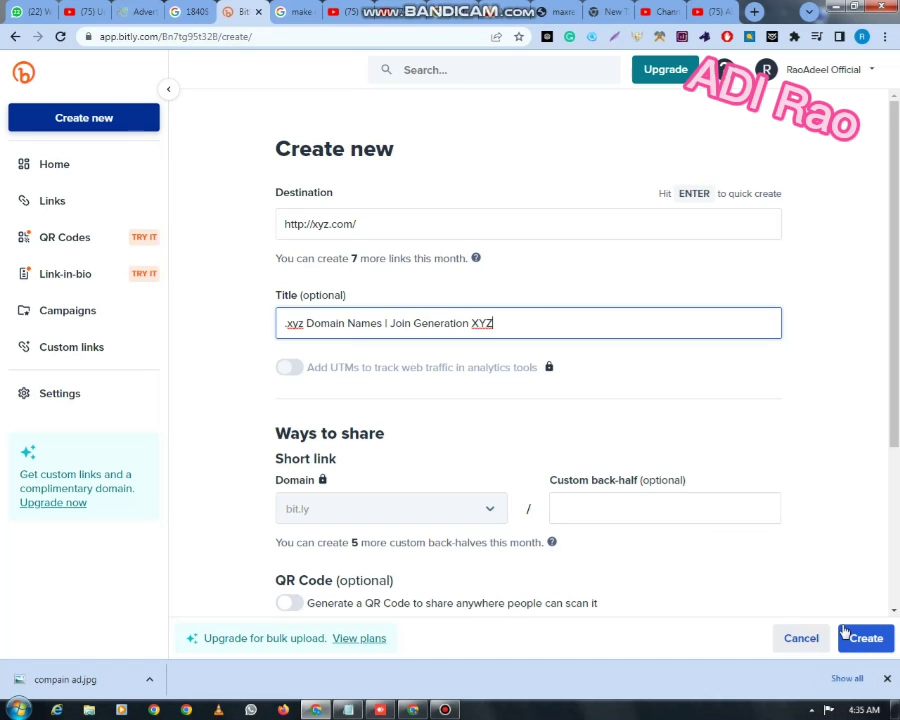
pyautogui.click(168, 89)
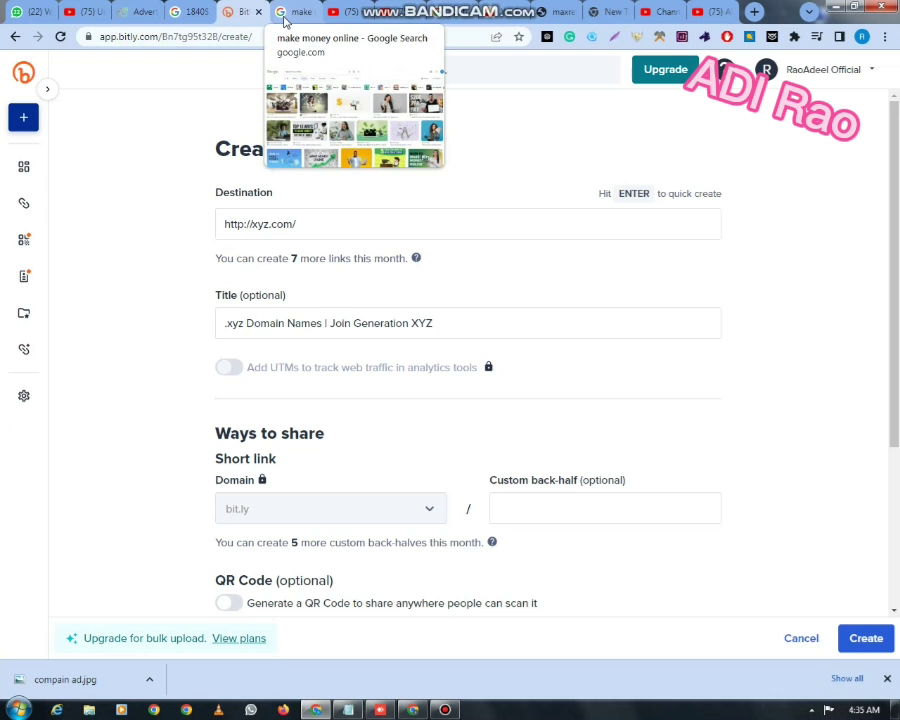
# - Switch back to the TimeBucks campaign form and move Tanzania from the included to the excluded countries
pyautogui.click(135, 12)
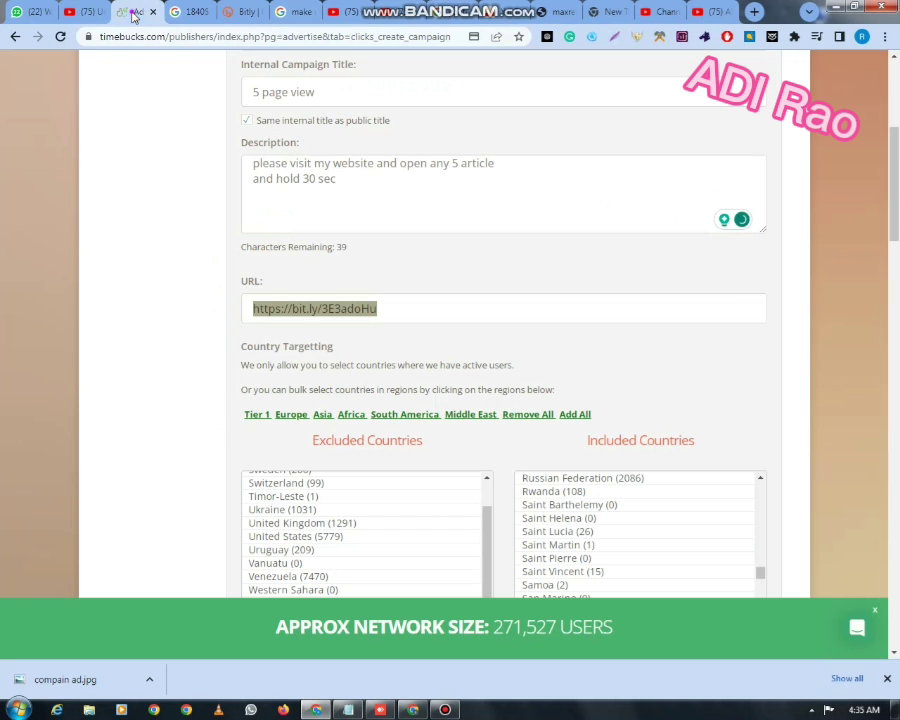
pyautogui.click(396, 300)
pyautogui.scroll(-3, 476, 390)
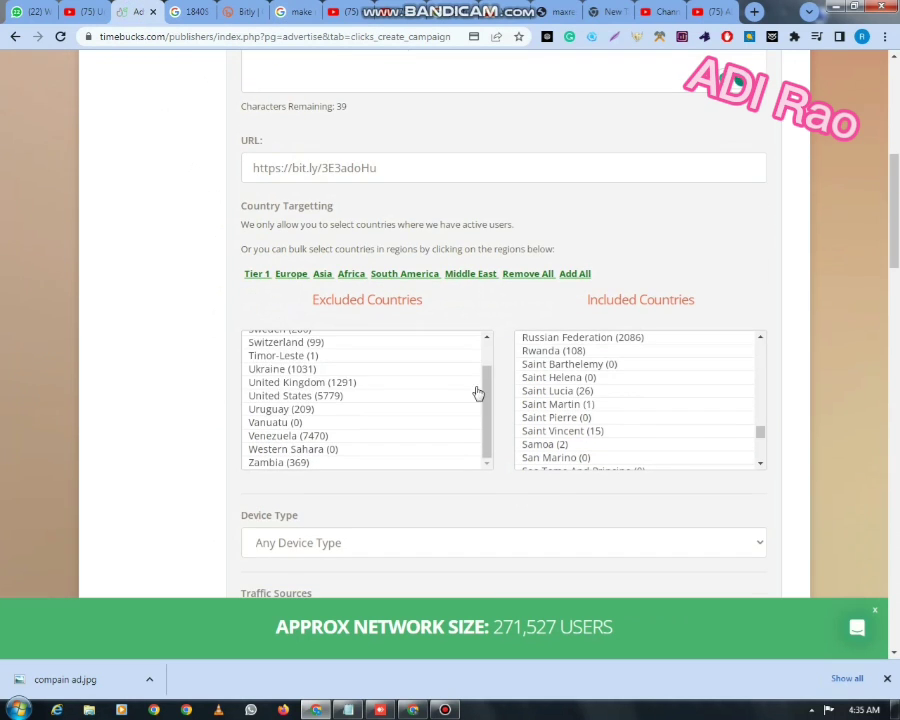
pyautogui.scroll(-8, 553, 290)
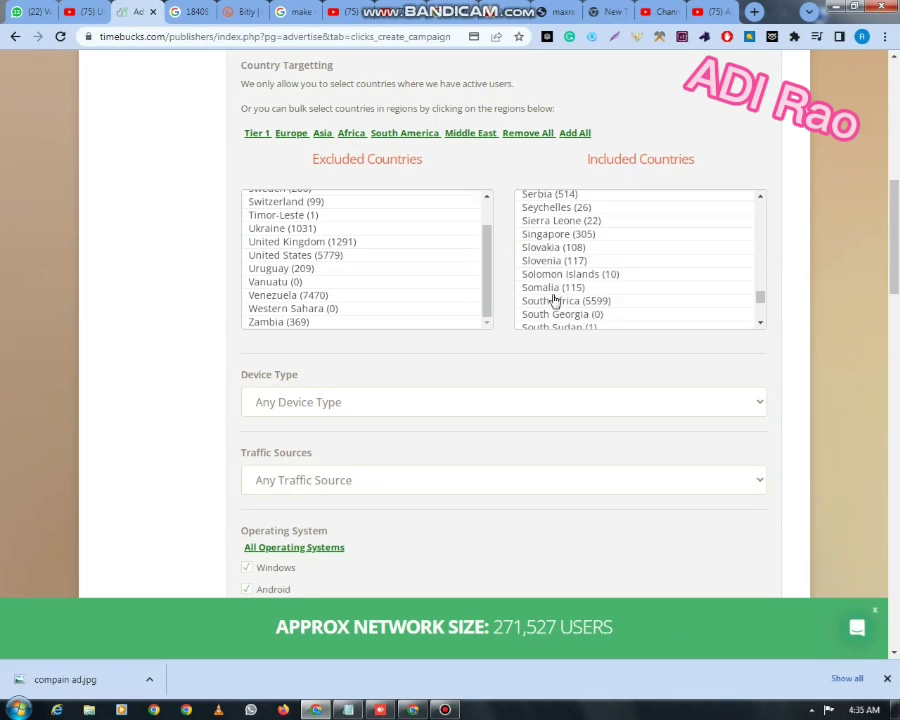
pyautogui.scroll(1, 552, 230)
pyautogui.click(560, 270)
pyautogui.scroll(-2, 566, 282)
pyautogui.click(563, 279)
pyautogui.click(552, 229)
pyautogui.click(550, 217)
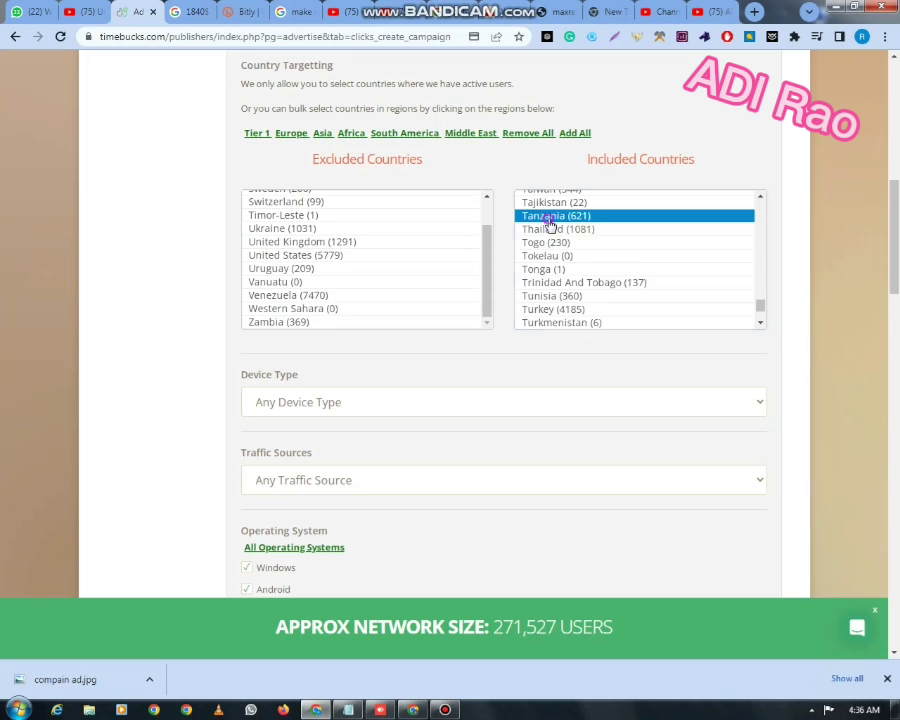
pyautogui.doubleClick(550, 217)
pyautogui.scroll(2, 540, 290)
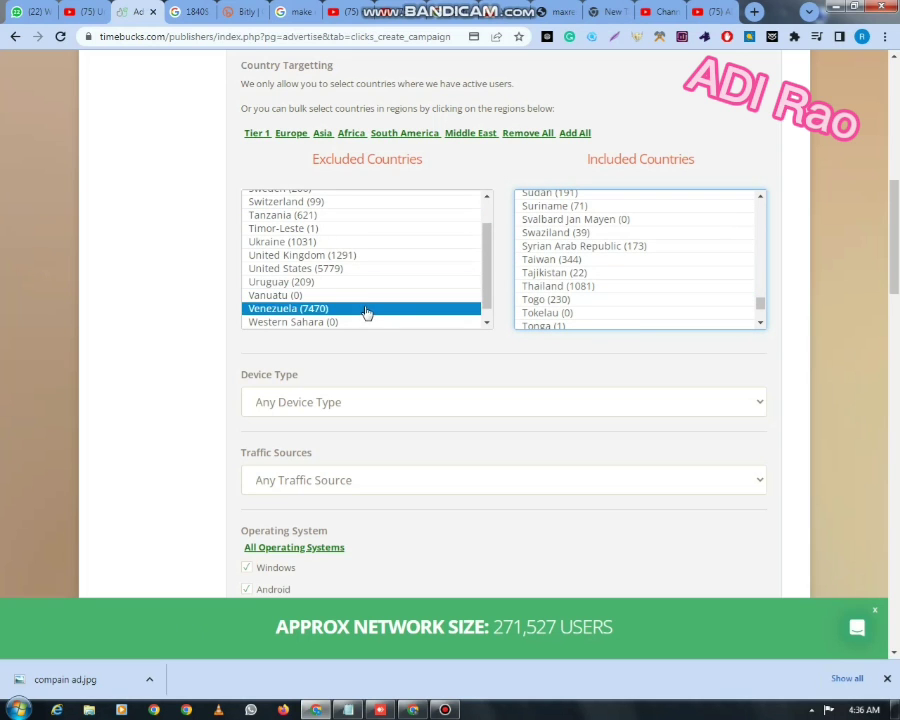
# - Review the device type and traffic source options and the operating system, browser, gender, user quality and age targeting
pyautogui.scroll(-1, 386, 353)
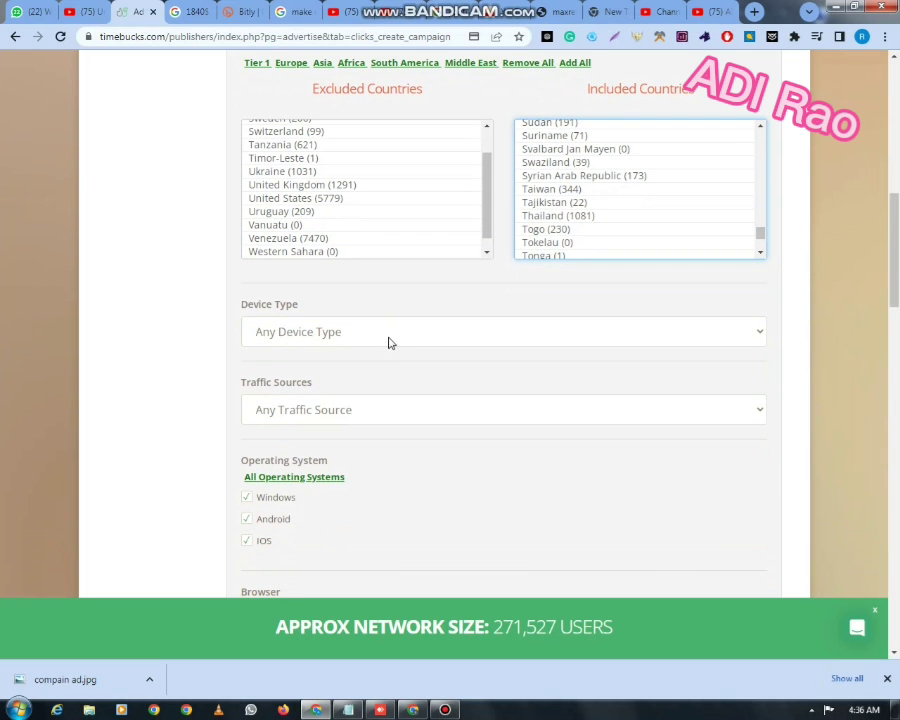
pyautogui.click(390, 342)
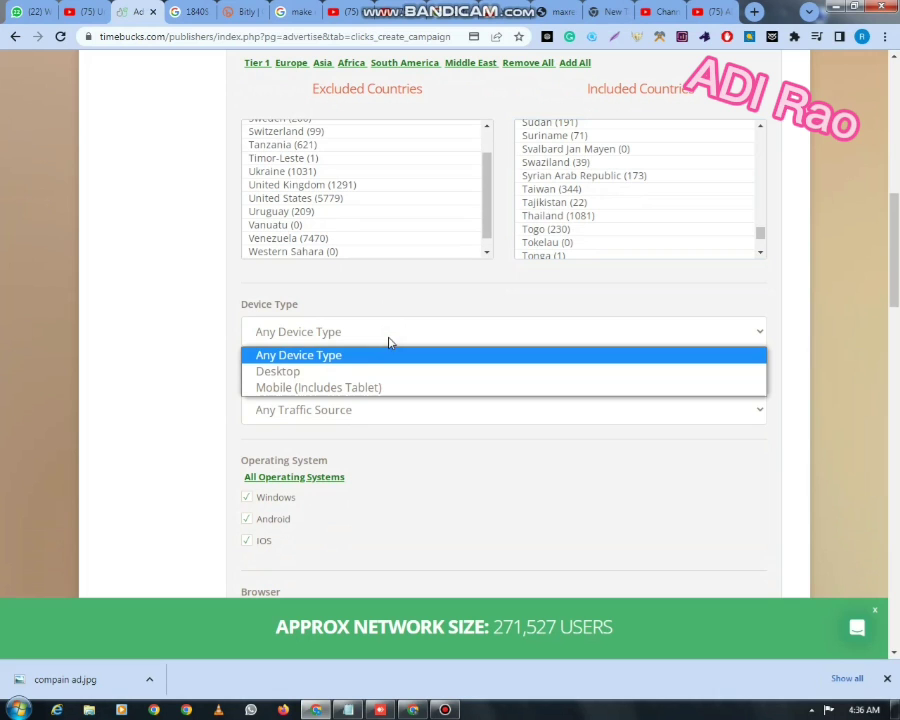
pyautogui.scroll(-1, 296, 390)
pyautogui.click(303, 342)
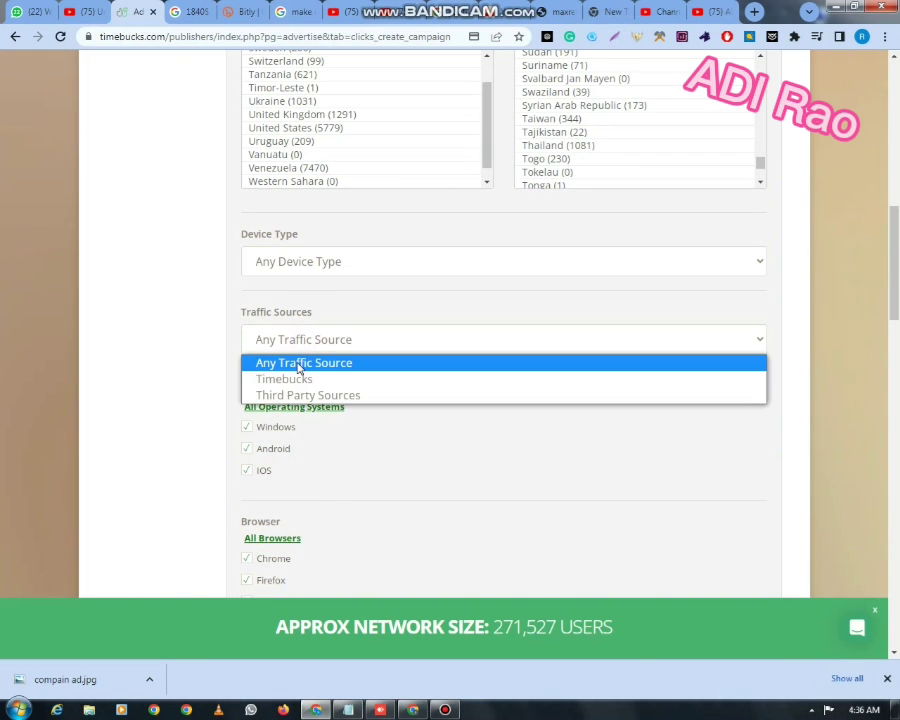
pyautogui.scroll(-2, 286, 372)
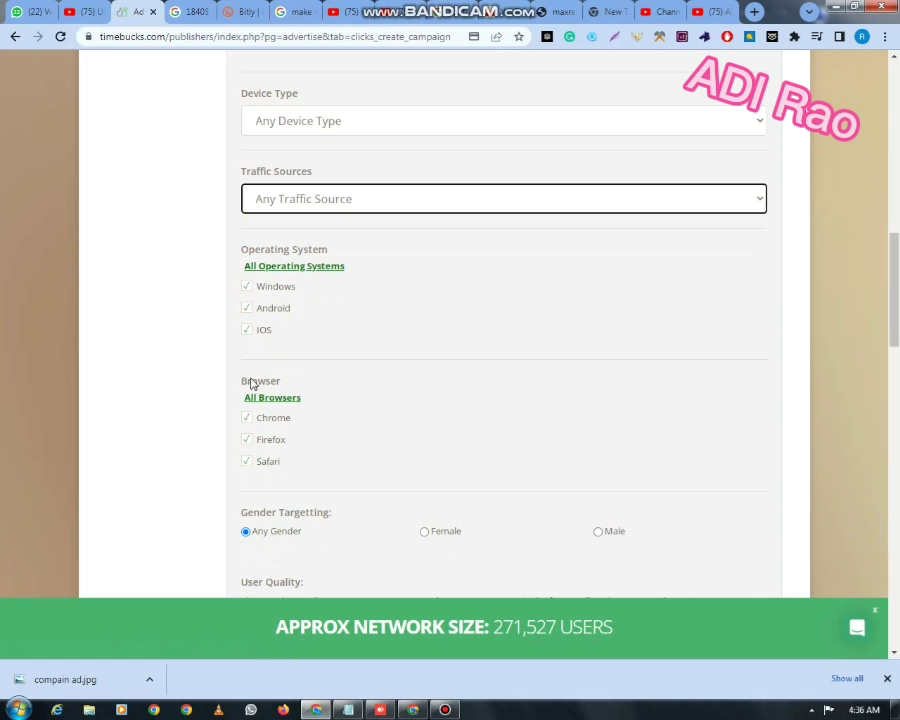
pyautogui.scroll(-2, 250, 380)
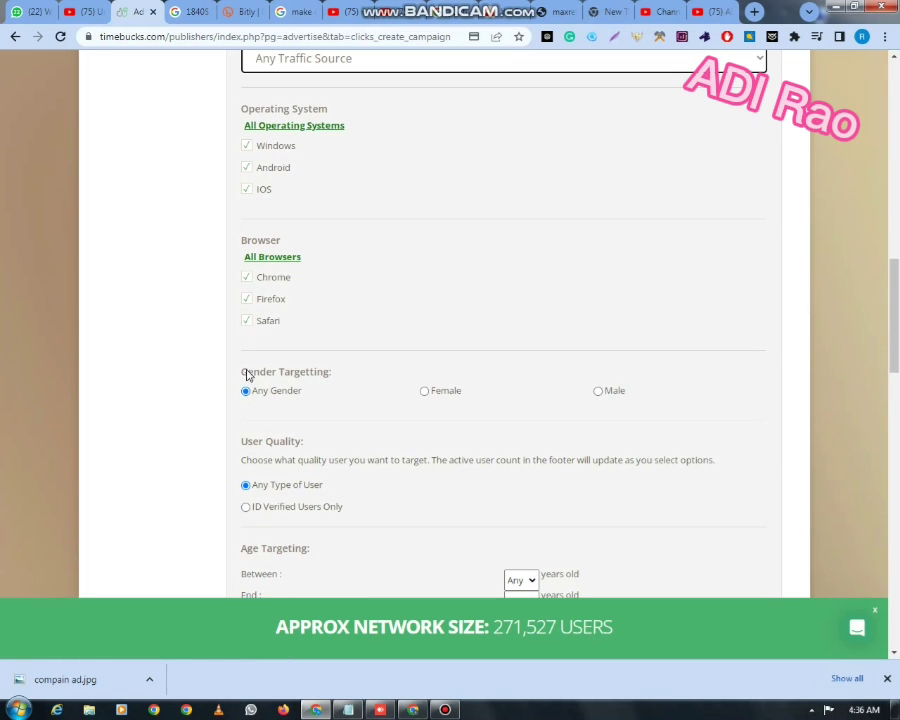
pyautogui.scroll(-3, 298, 411)
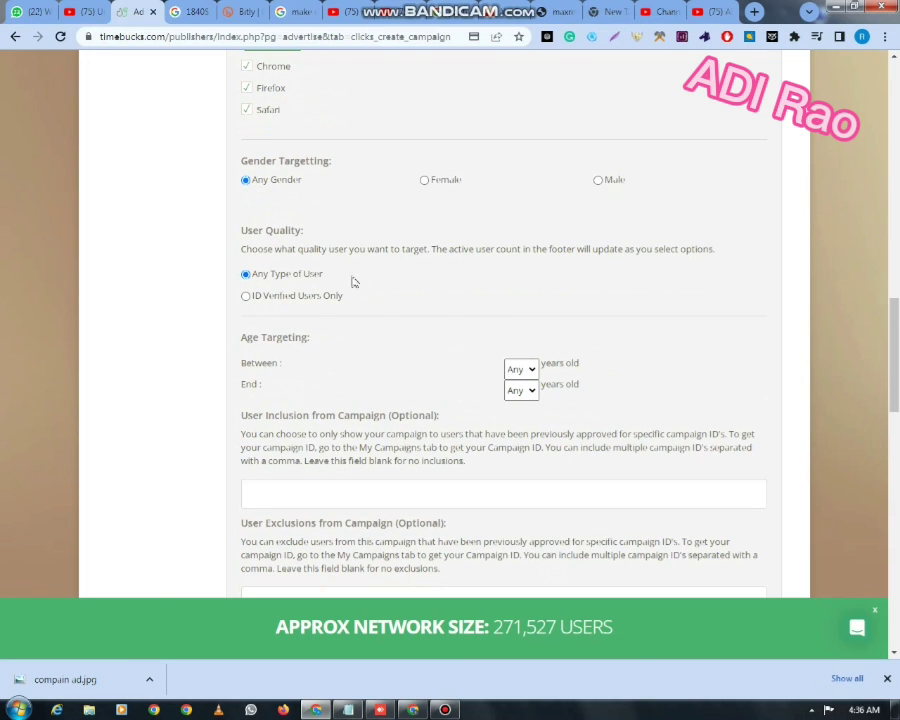
pyautogui.scroll(-3, 361, 290)
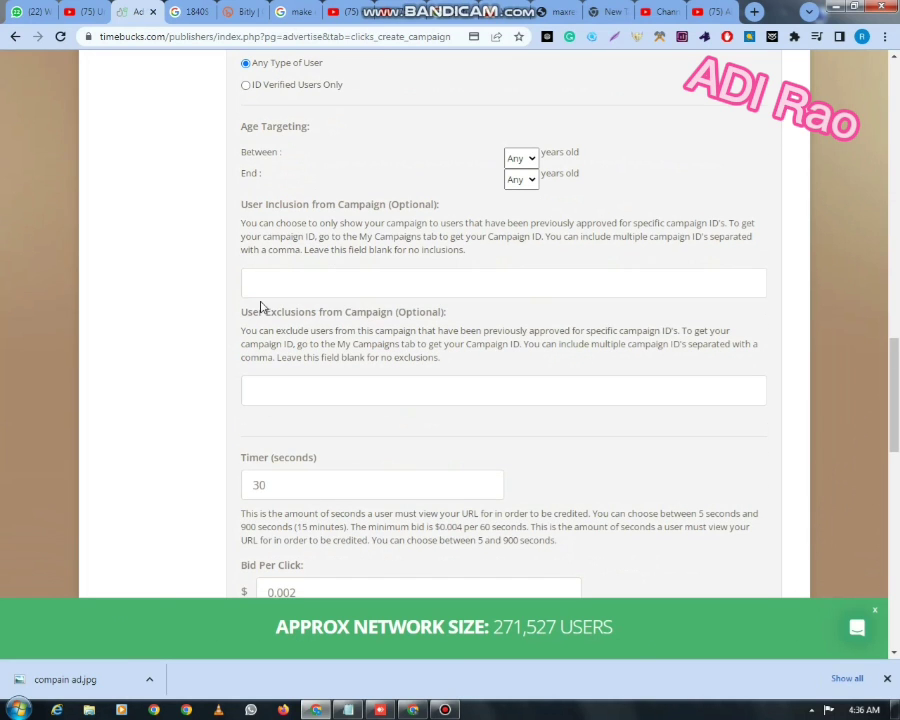
# - Examine the campaign's timer in seconds and its bid per click
pyautogui.scroll(-3, 302, 347)
pyautogui.click(296, 279)
pyautogui.moveTo(293, 280); pyautogui.dragTo(254, 280)
pyautogui.click(282, 274)
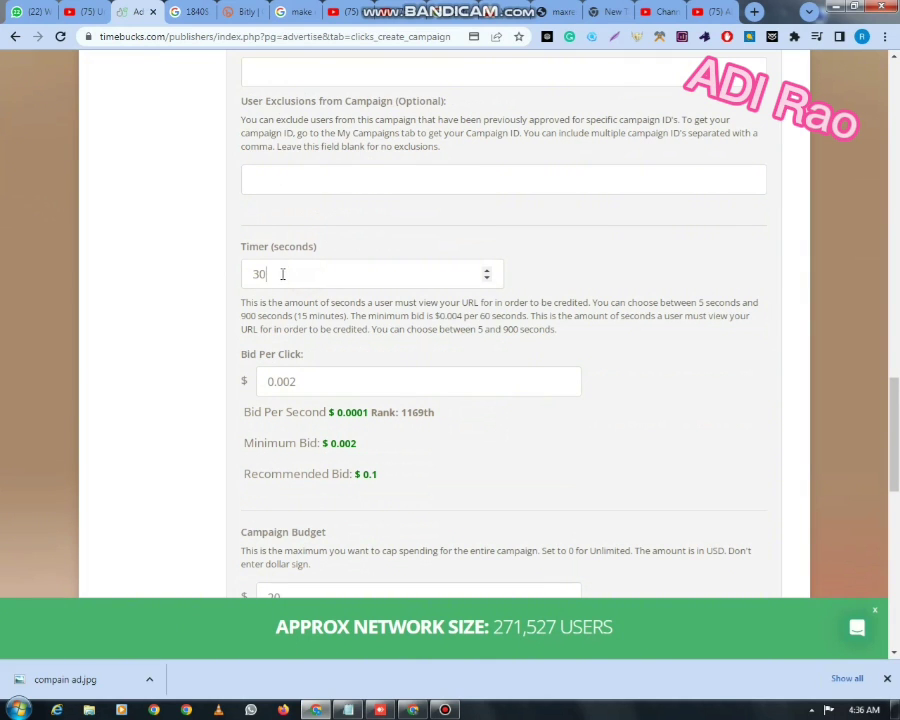
pyautogui.scroll(-2, 290, 360)
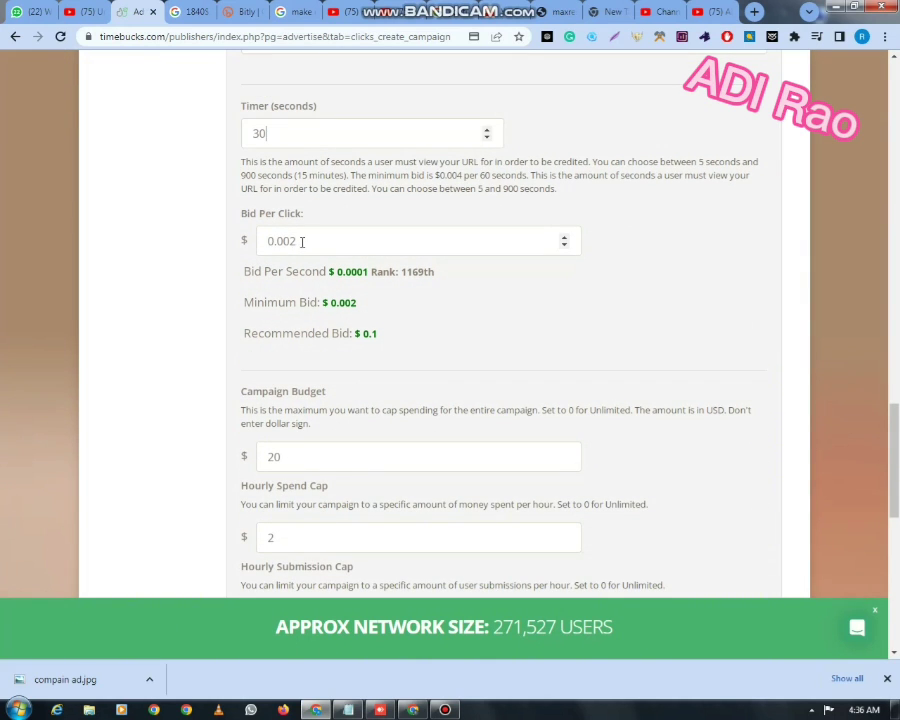
pyautogui.moveTo(297, 242); pyautogui.dragTo(265, 241)
pyautogui.click(311, 243)
# - Examine the campaign budget amount and the hourly spend cap setting
pyautogui.scroll(-2, 313, 300)
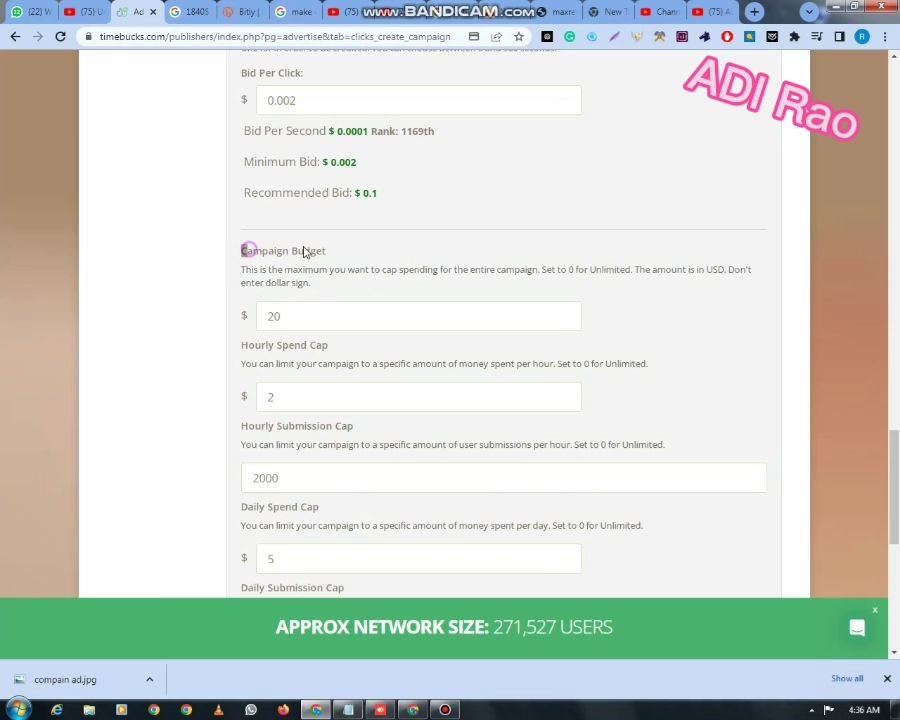
pyautogui.moveTo(246, 251); pyautogui.dragTo(334, 251)
pyautogui.tripleClick(238, 264)
pyautogui.click(229, 254)
pyautogui.moveTo(283, 315); pyautogui.dragTo(263, 315)
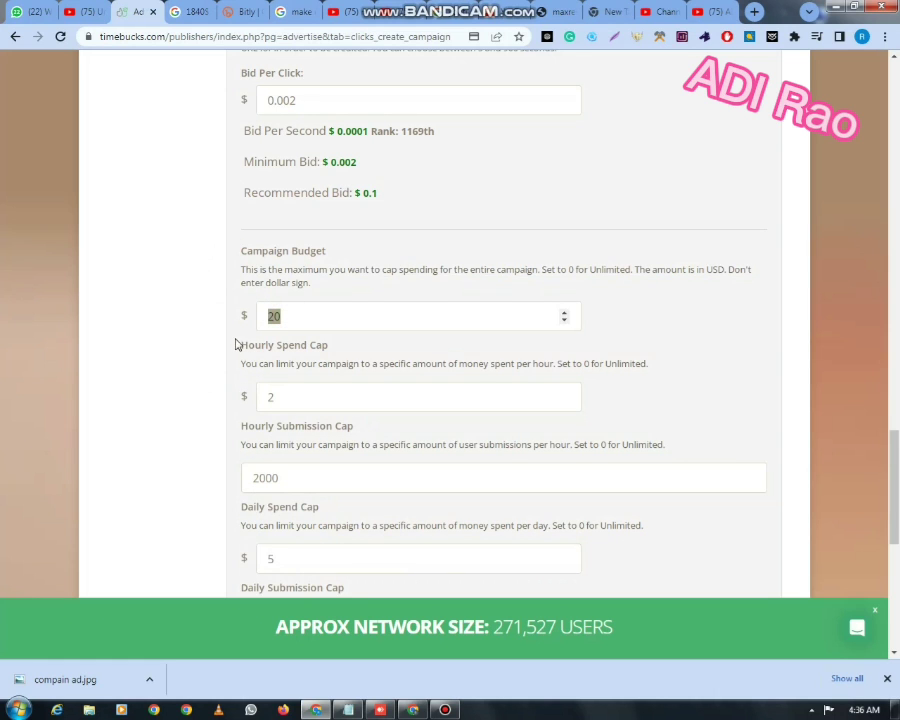
pyautogui.tripleClick(237, 344)
pyautogui.moveTo(333, 346); pyautogui.dragTo(241, 349)
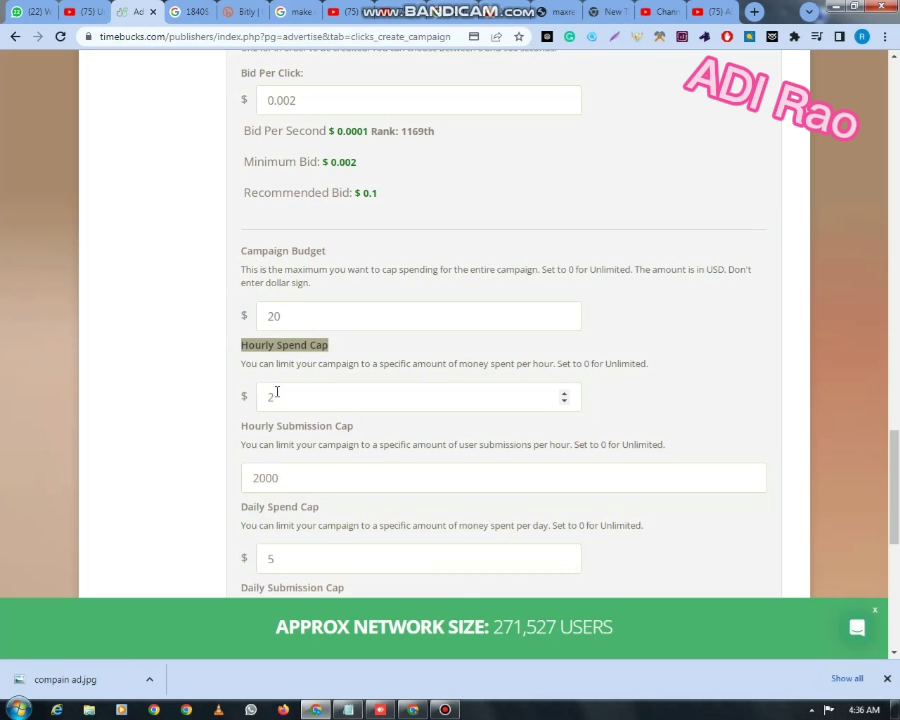
# - Examine the hourly submission cap, the daily spend cap and the daily submission cap
pyautogui.scroll(-1, 279, 425)
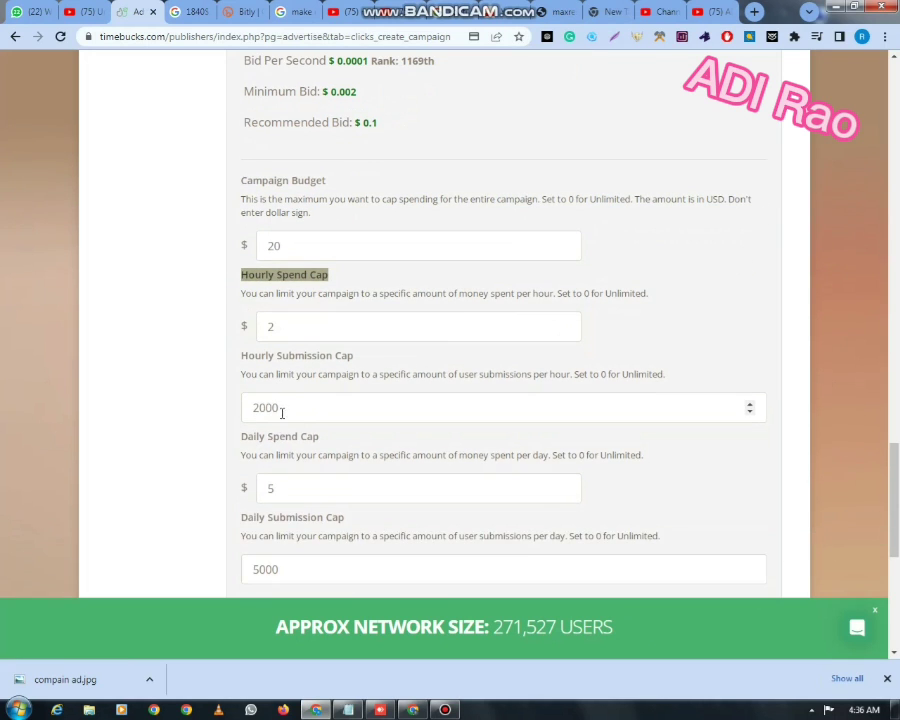
pyautogui.moveTo(242, 359); pyautogui.dragTo(326, 362)
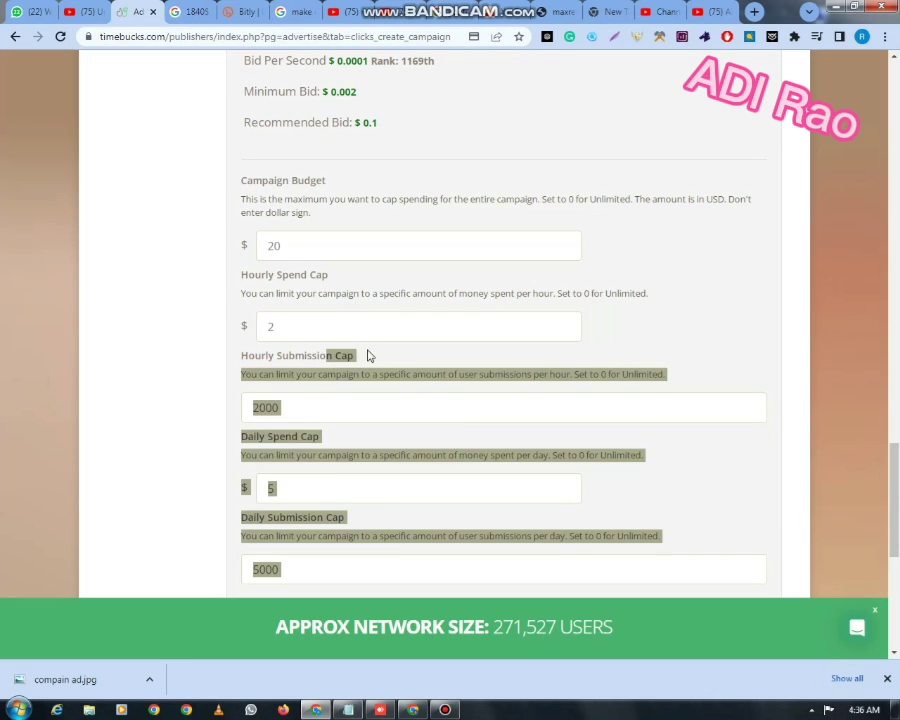
pyautogui.click(367, 356)
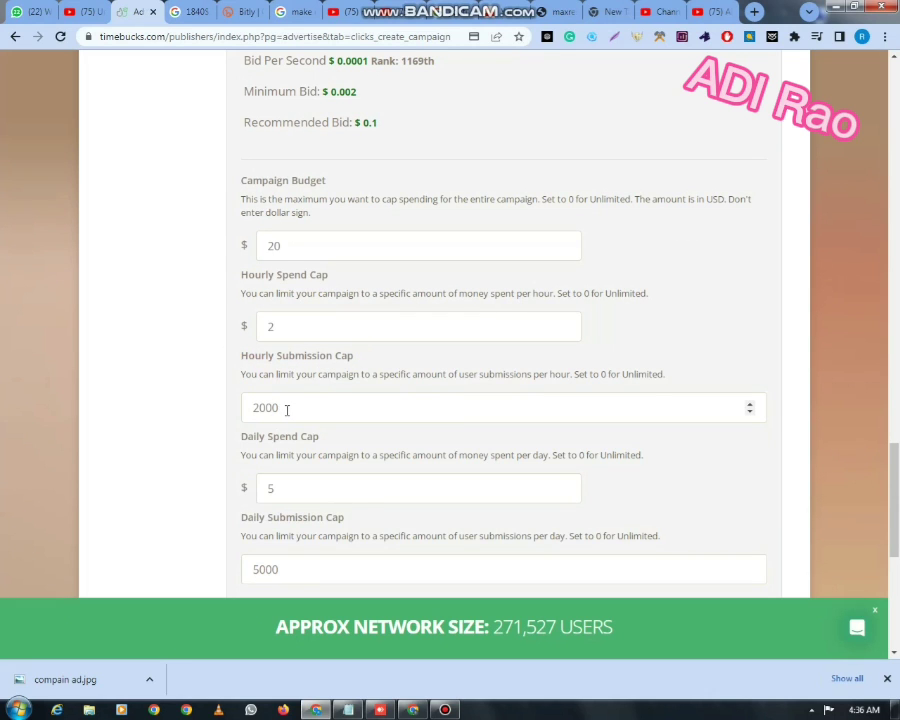
pyautogui.scroll(-1, 288, 409)
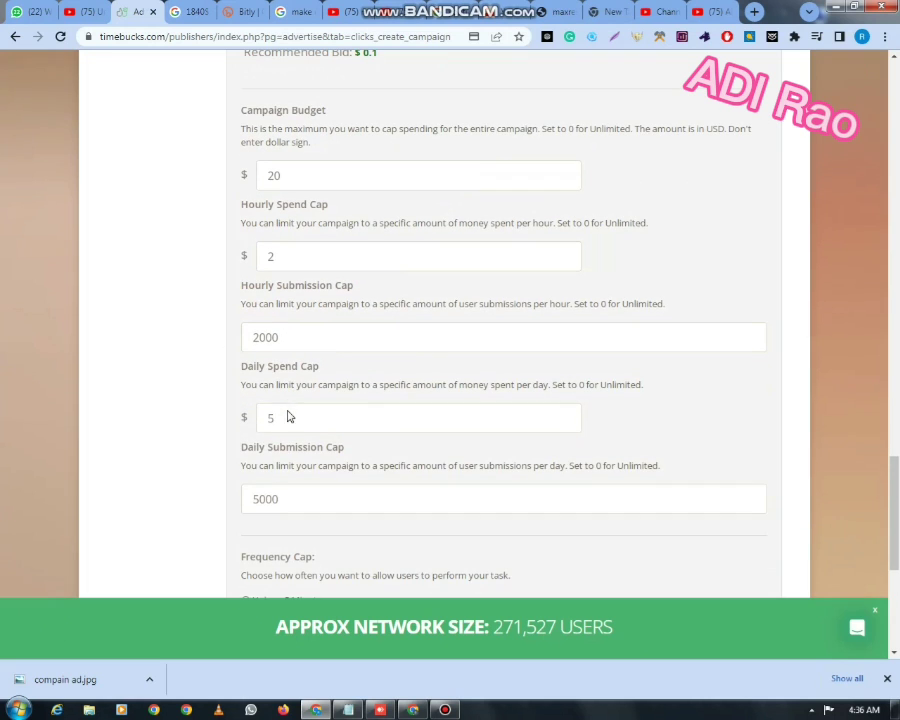
pyautogui.moveTo(242, 373); pyautogui.dragTo(292, 416)
pyautogui.click(292, 416)
pyautogui.scroll(-1, 280, 420)
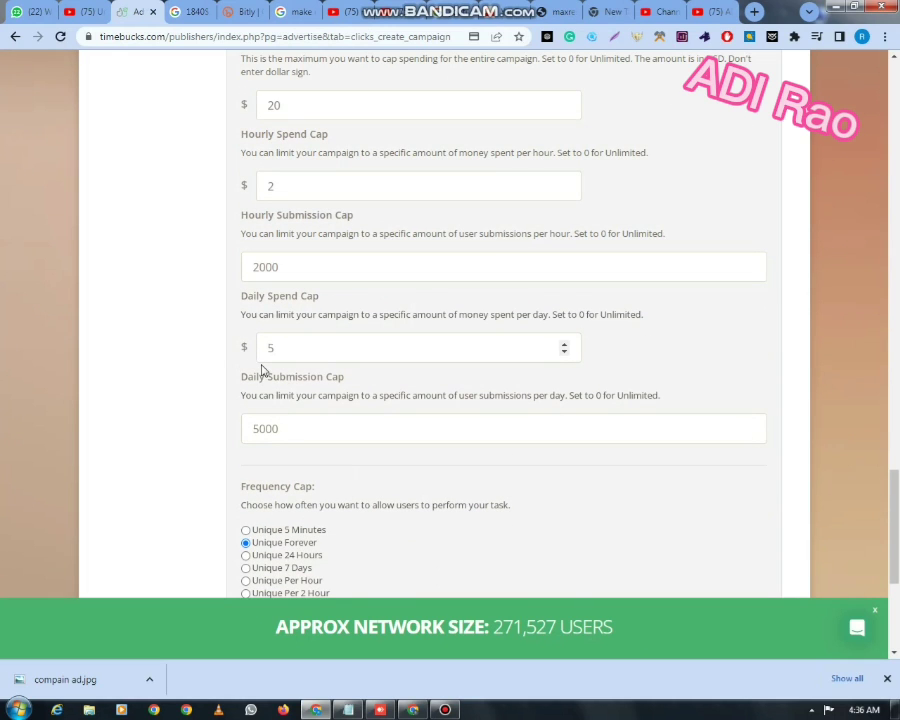
pyautogui.moveTo(322, 378); pyautogui.dragTo(242, 379)
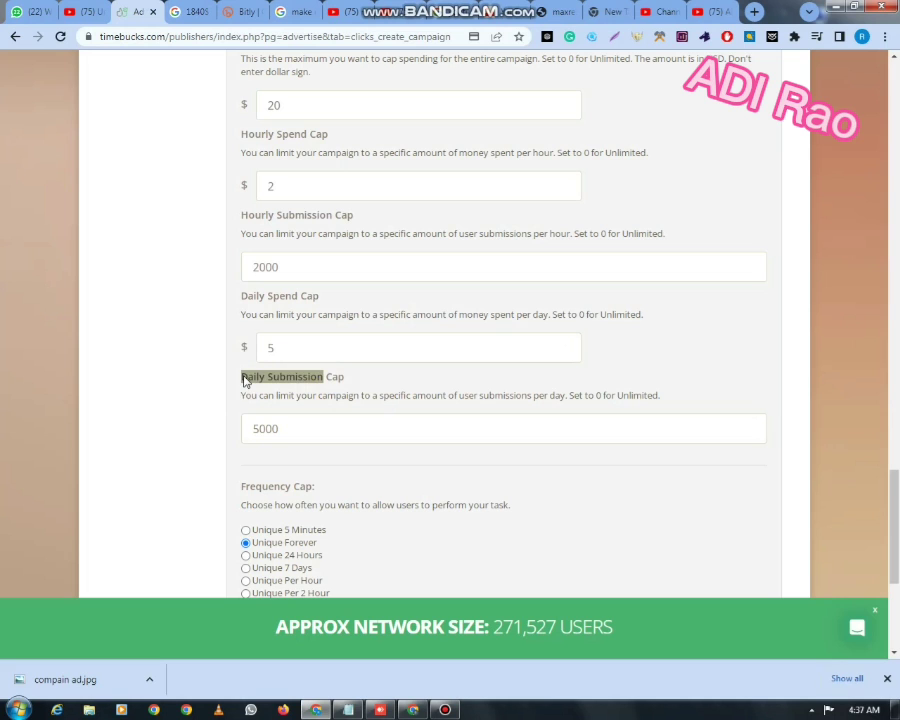
# - Set the daily submission cap to 4999 and look over the frequency cap options
pyautogui.click(292, 434)
pyautogui.press('Down')
pyautogui.scroll(-3, 294, 437)
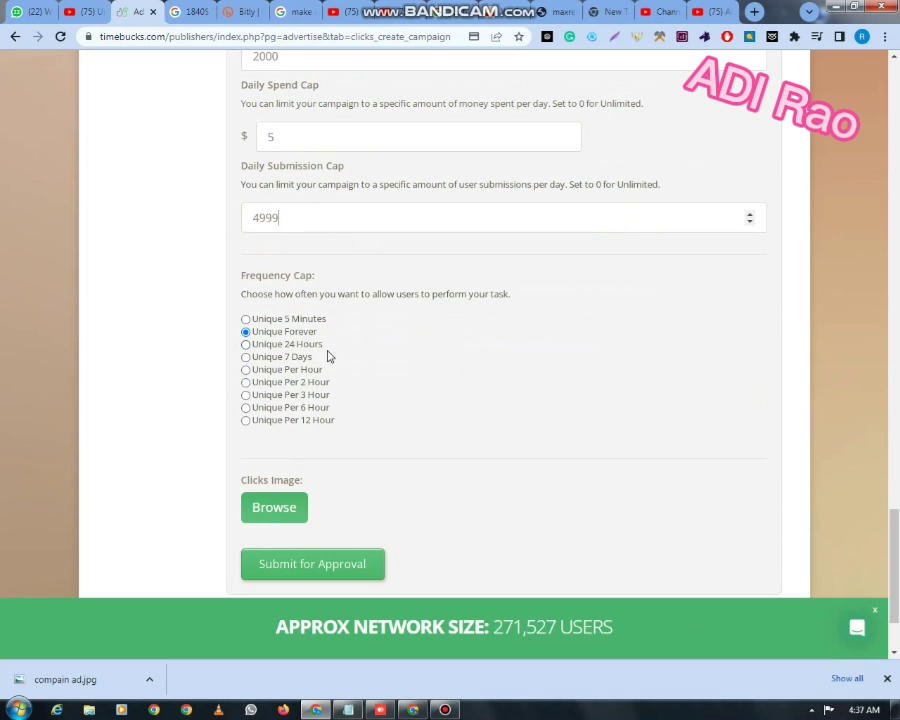
pyautogui.scroll(3, 404, 425)
pyautogui.scroll(-3, 404, 425)
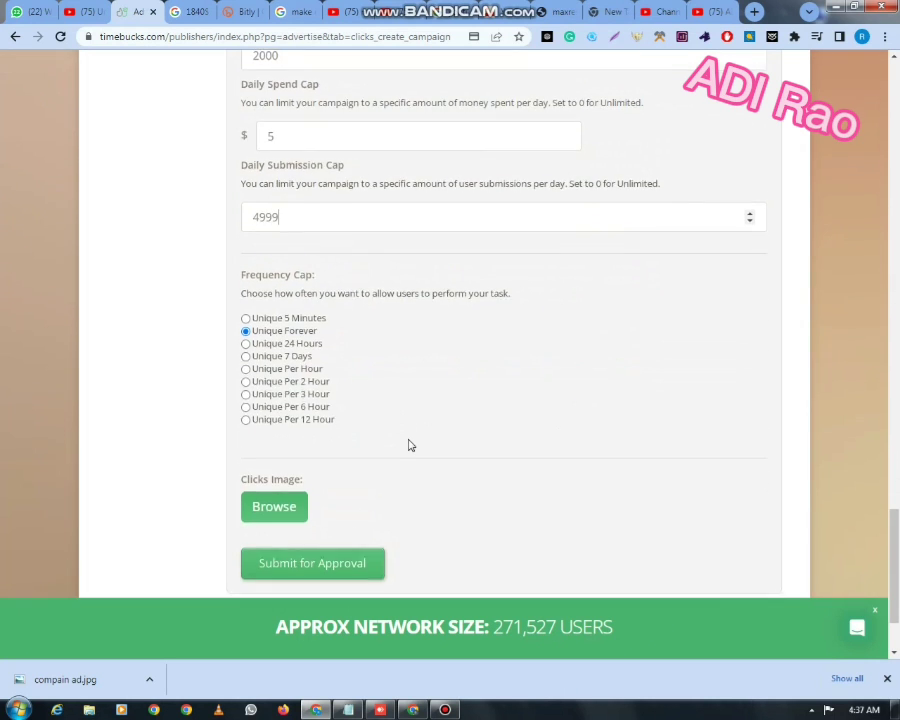
# - Review the campaign form from the country targeting back up to the URL, description and title
pyautogui.scroll(12, 409, 442)
pyautogui.scroll(5, 418, 391)
pyautogui.click(421, 382)
pyautogui.click(422, 371)
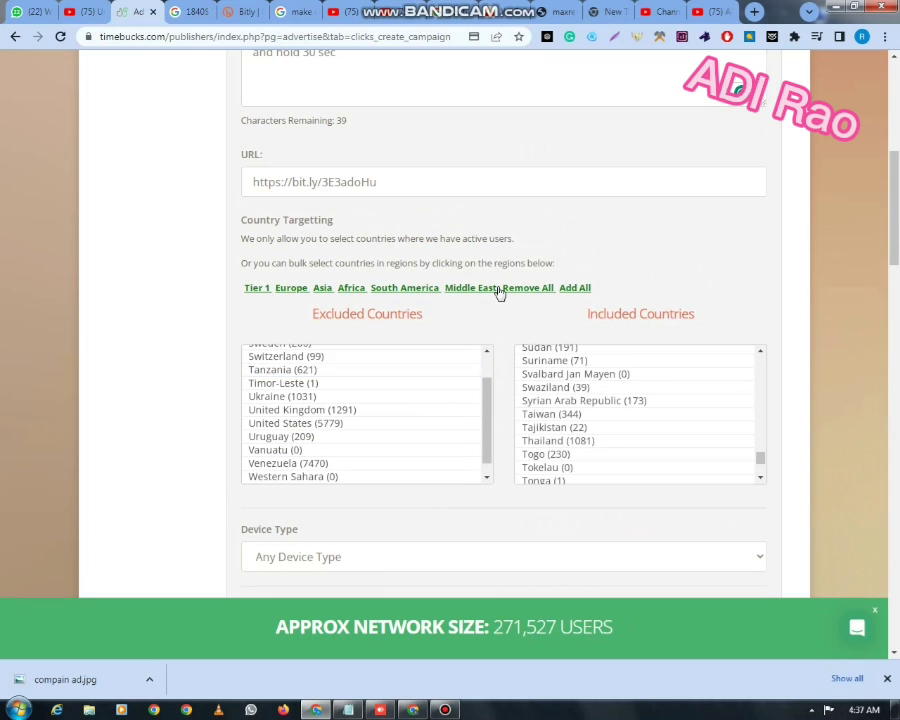
pyautogui.scroll(5, 496, 290)
pyautogui.scroll(-2, 452, 308)
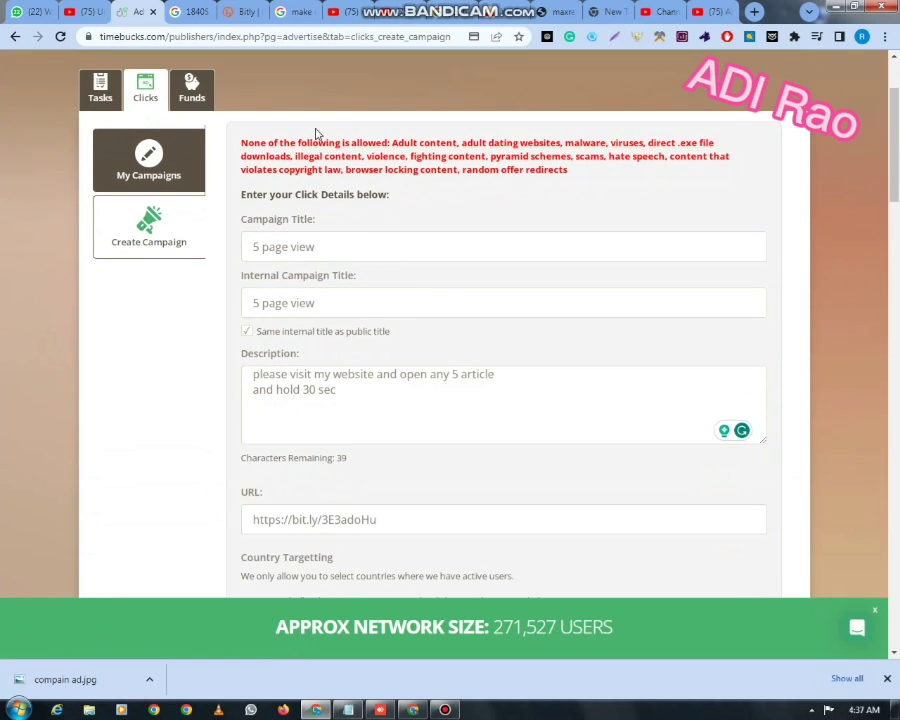
# - Browse the "make money online" image results on Google and the video thumbnails on YouTube for a suitable campaign image
pyautogui.click(281, 10)
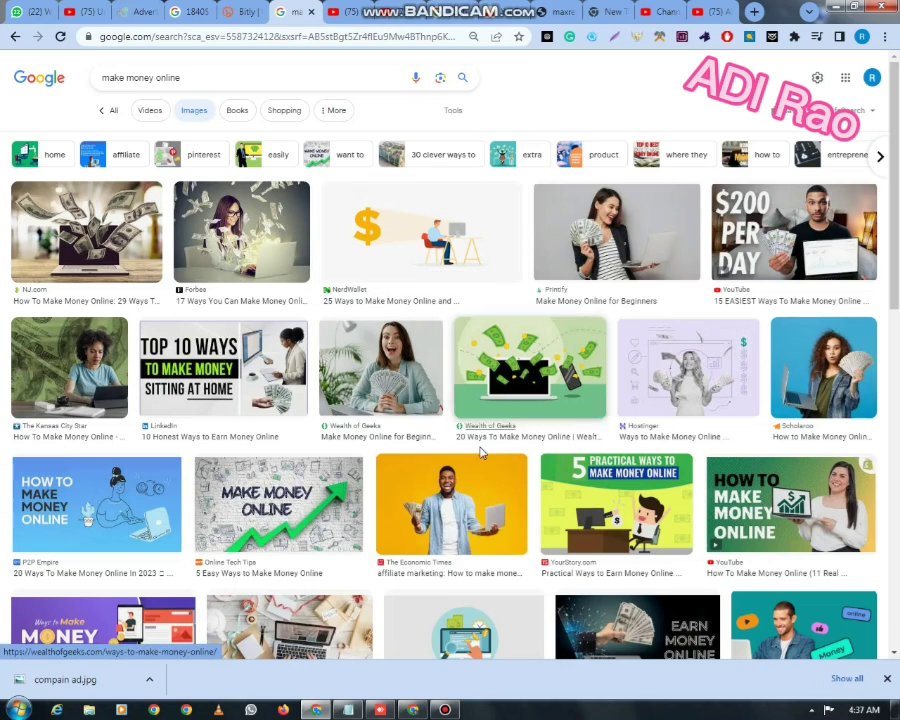
pyautogui.scroll(-3, 748, 518)
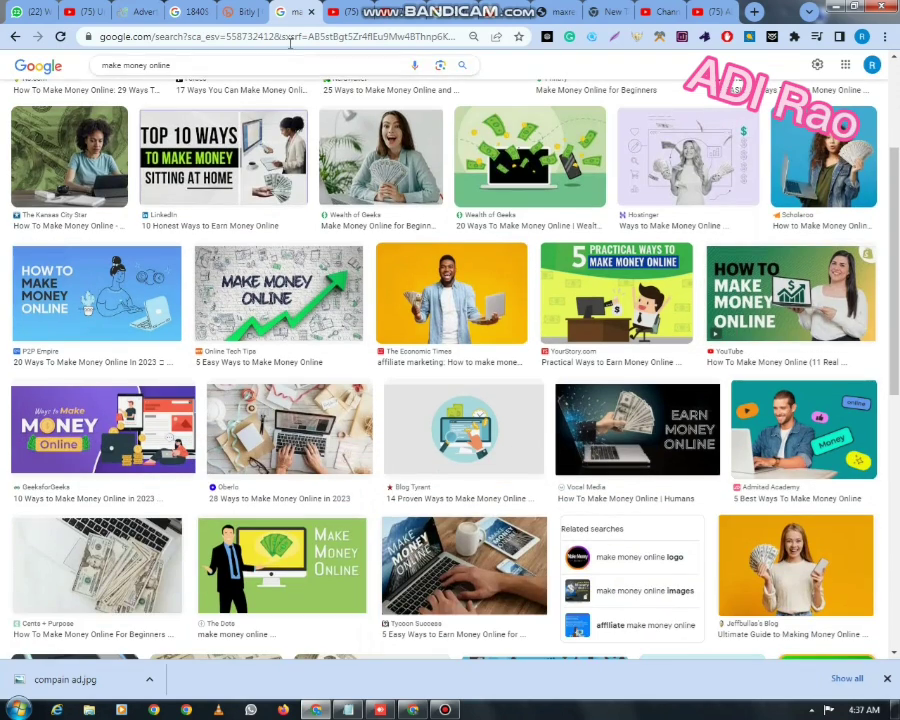
pyautogui.click(347, 10)
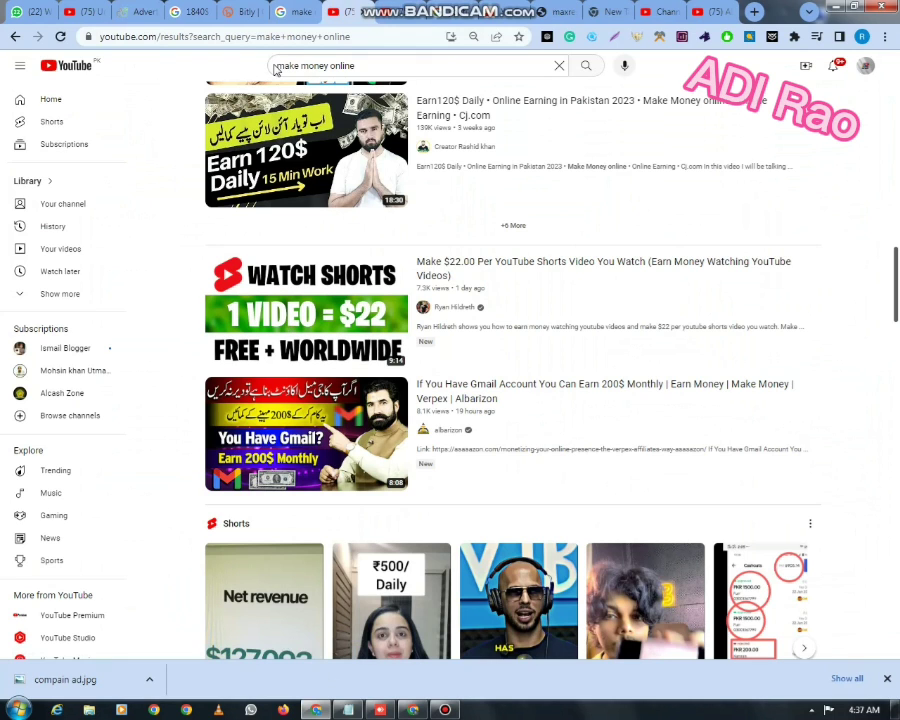
pyautogui.scroll(1, 250, 220)
pyautogui.scroll(-10, 322, 207)
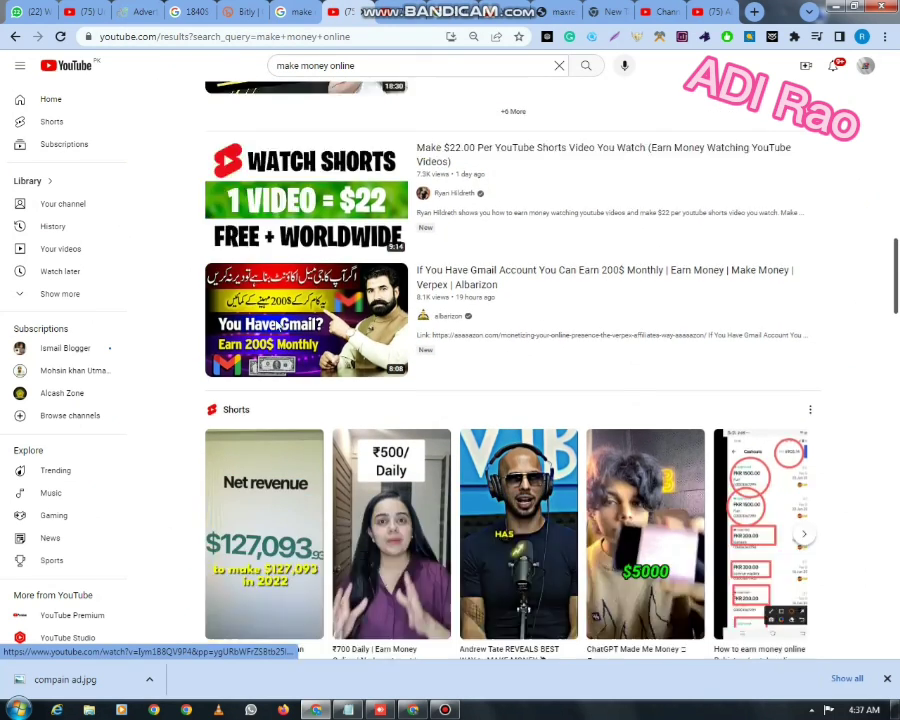
pyautogui.scroll(-5, 282, 340)
pyautogui.scroll(4, 288, 350)
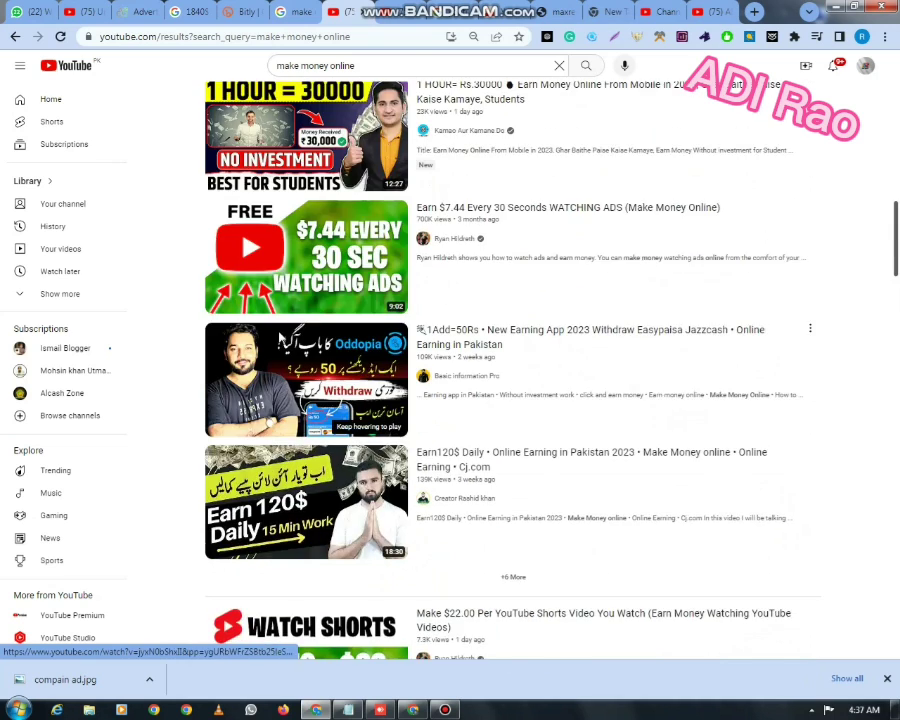
pyautogui.scroll(-3, 292, 360)
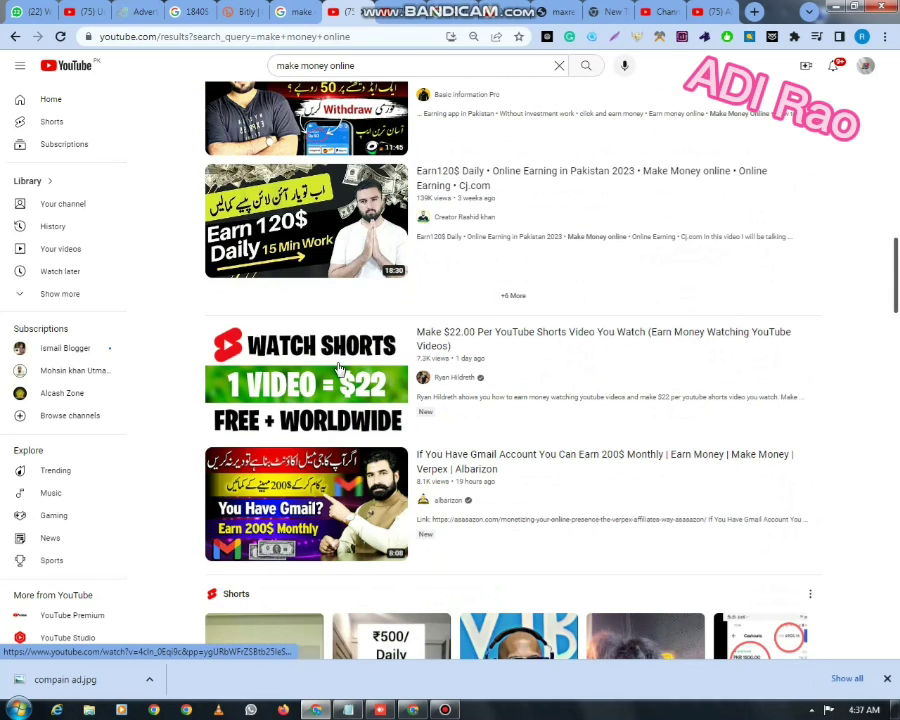
pyautogui.moveTo(344, 401)
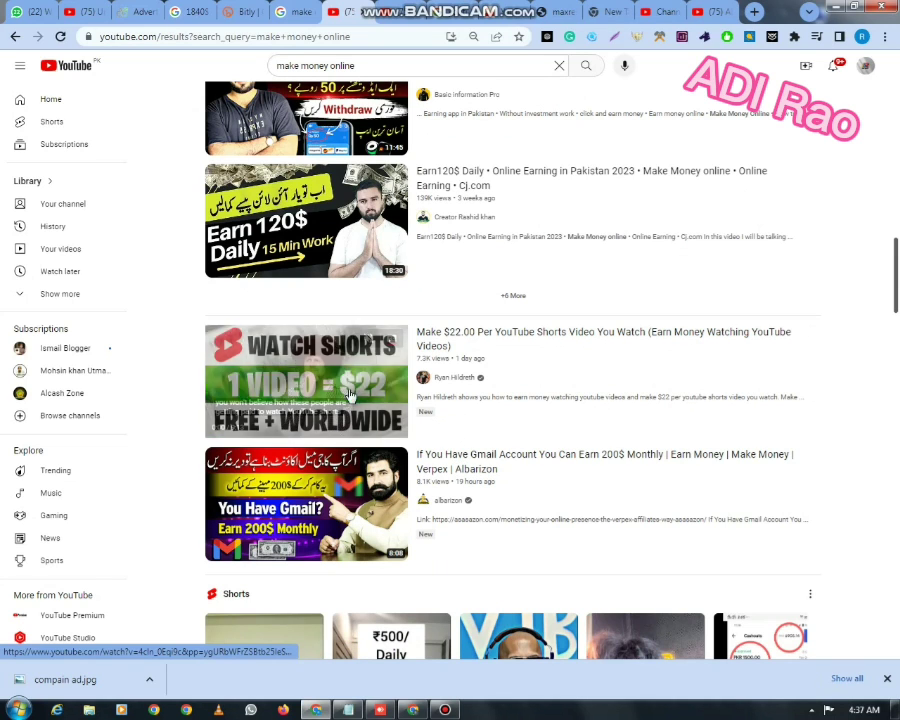
pyautogui.click(249, 349)
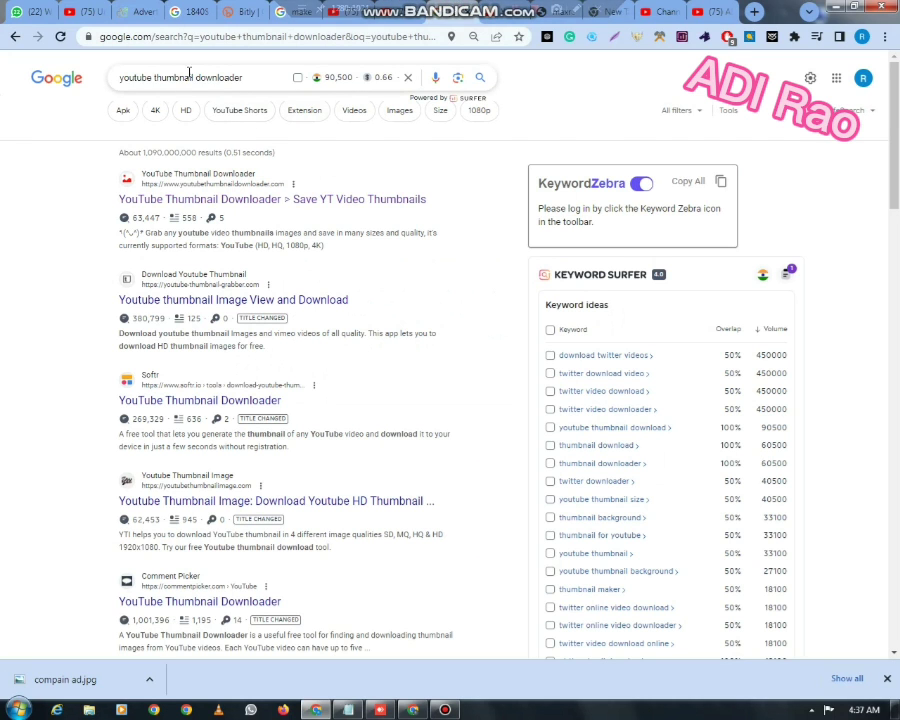
# - Examine the Google search for "youtube thumbnail downloader" and the video link and Full HD thumbnail on youtubethumbnaildownloader.com
pyautogui.moveTo(243, 77); pyautogui.dragTo(118, 77)
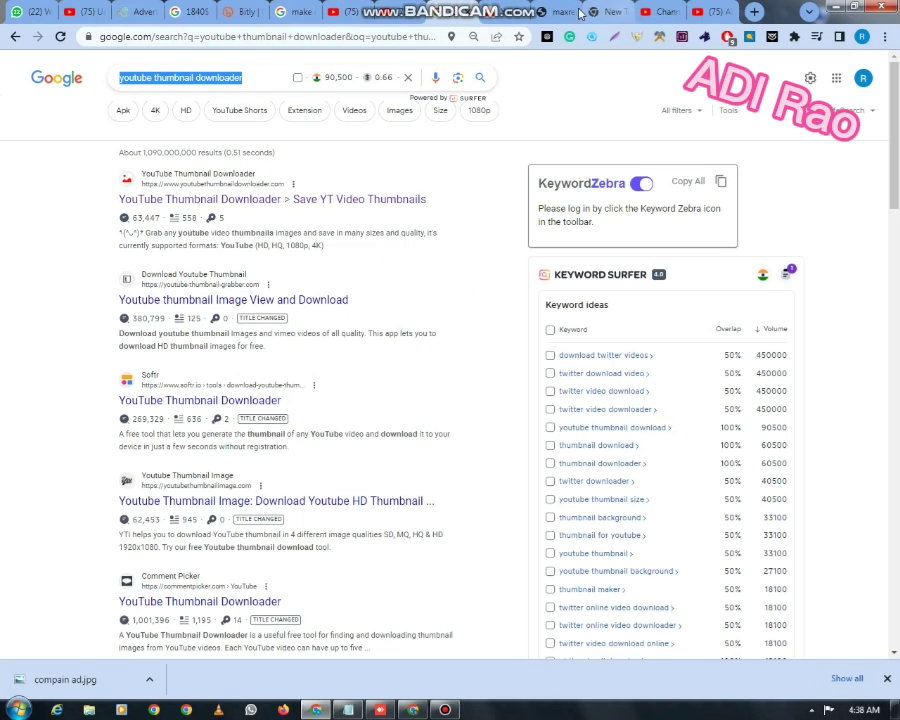
pyautogui.click(506, 14)
pyautogui.click(238, 88)
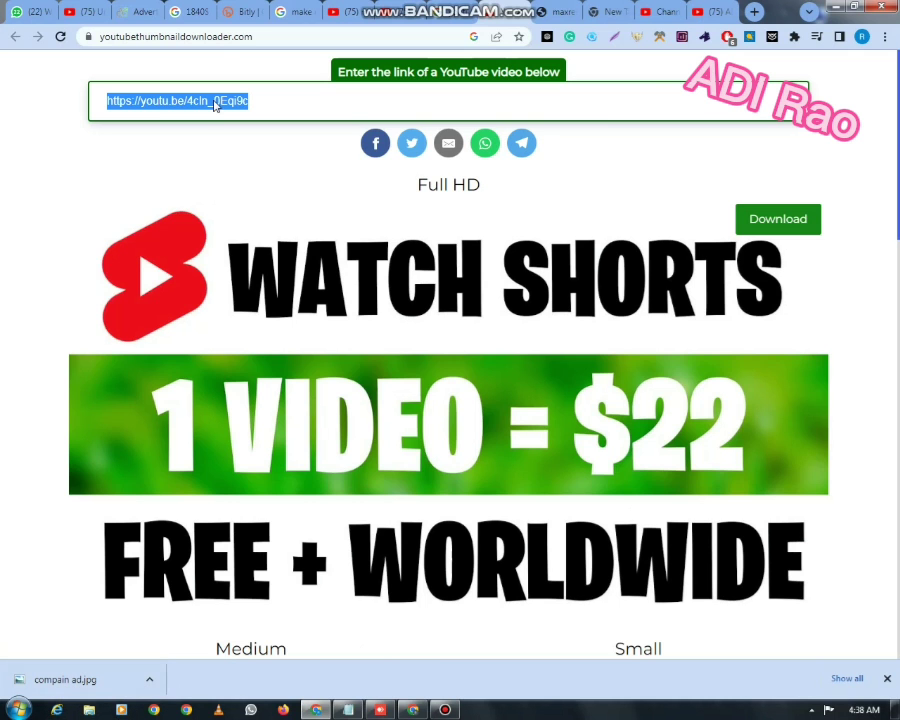
# - Switch back to the TimeBucks campaign form and upload the "compain ad" image from the Desktop as the clicks image
pyautogui.click(121, 14)
pyautogui.scroll(-10, 269, 478)
pyautogui.scroll(-15, 269, 485)
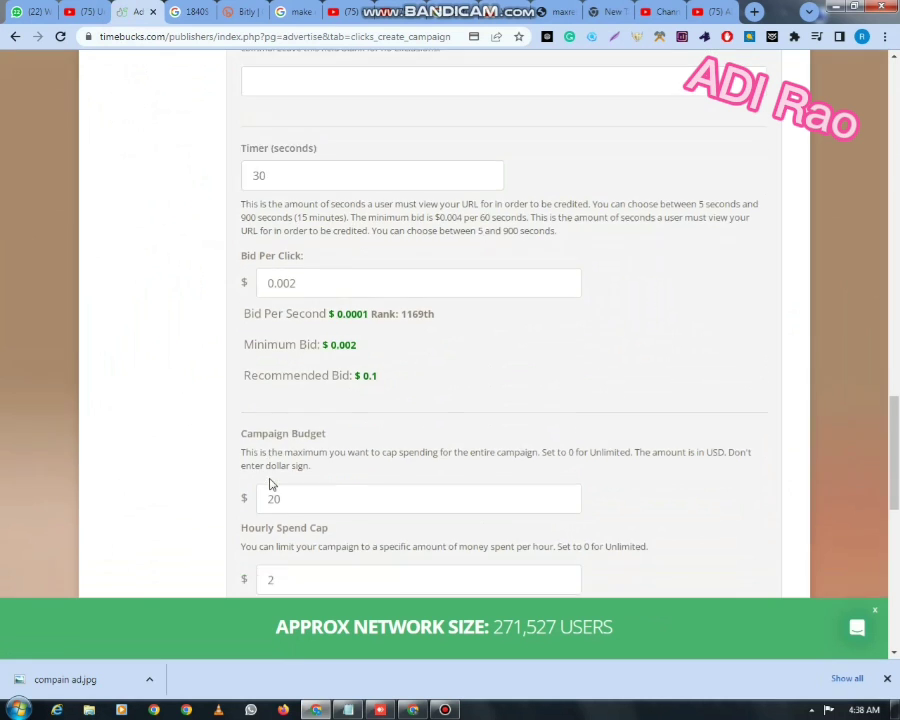
pyautogui.click(259, 388)
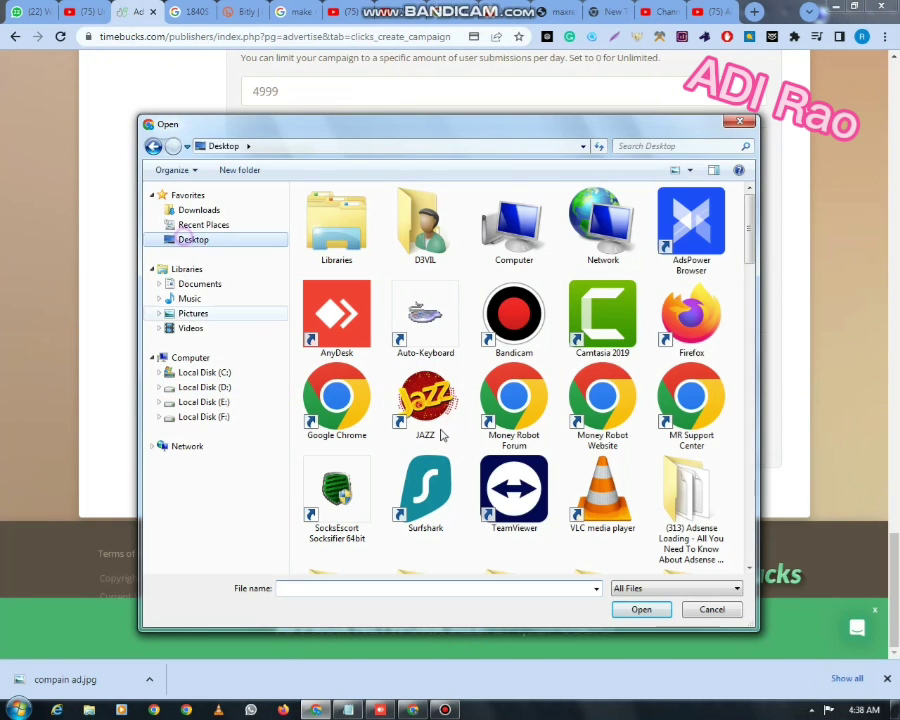
pyautogui.click(513, 425)
pyautogui.scroll(-5, 517, 438)
pyautogui.scroll(-10, 517, 438)
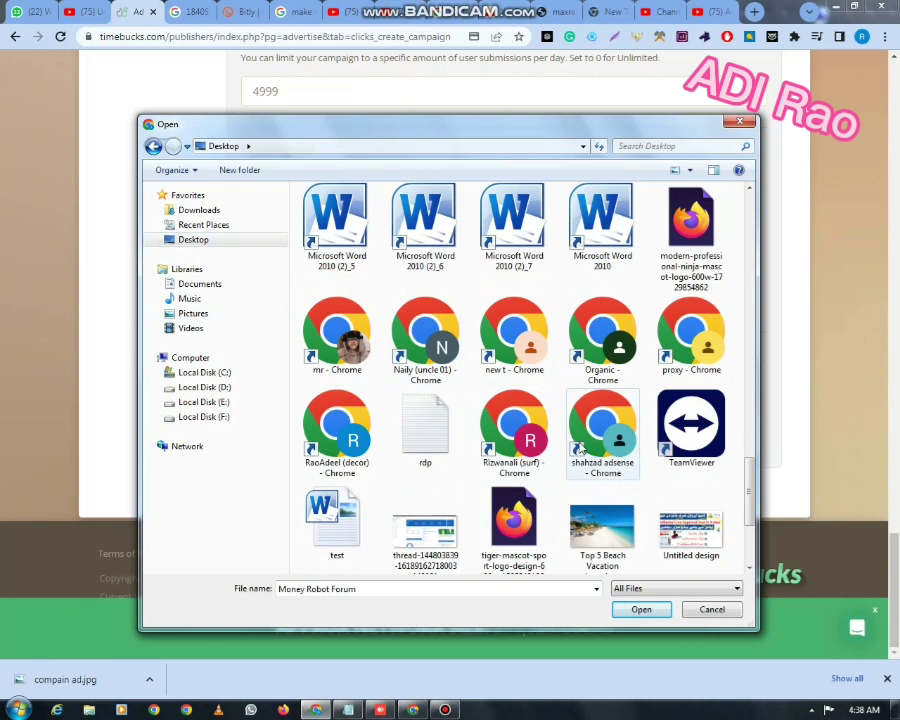
pyautogui.scroll(3, 500, 330)
pyautogui.scroll(4, 574, 296)
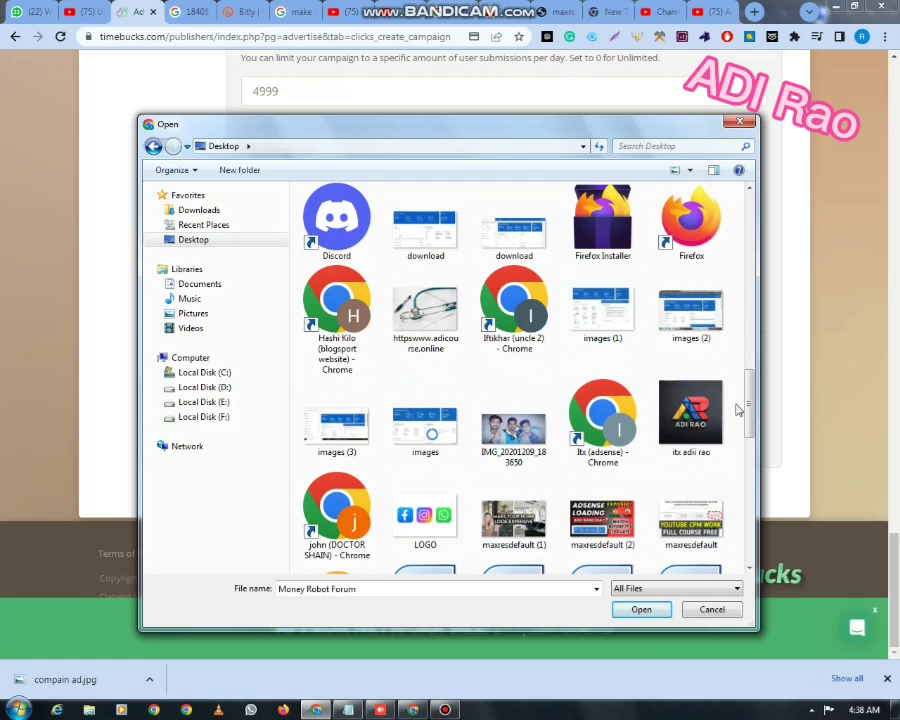
pyautogui.scroll(2, 753, 412)
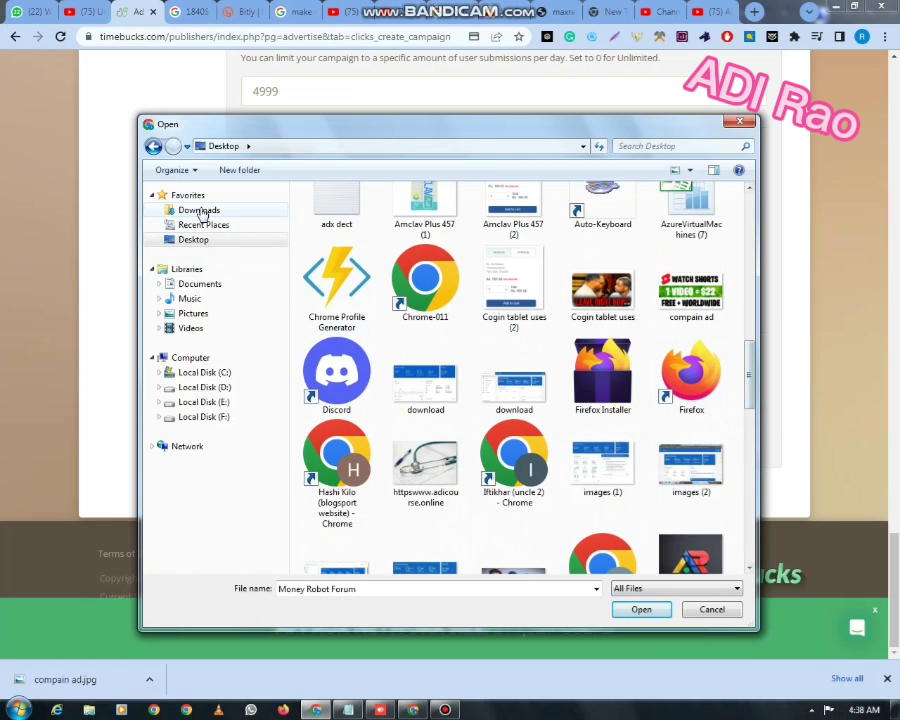
pyautogui.click(691, 290)
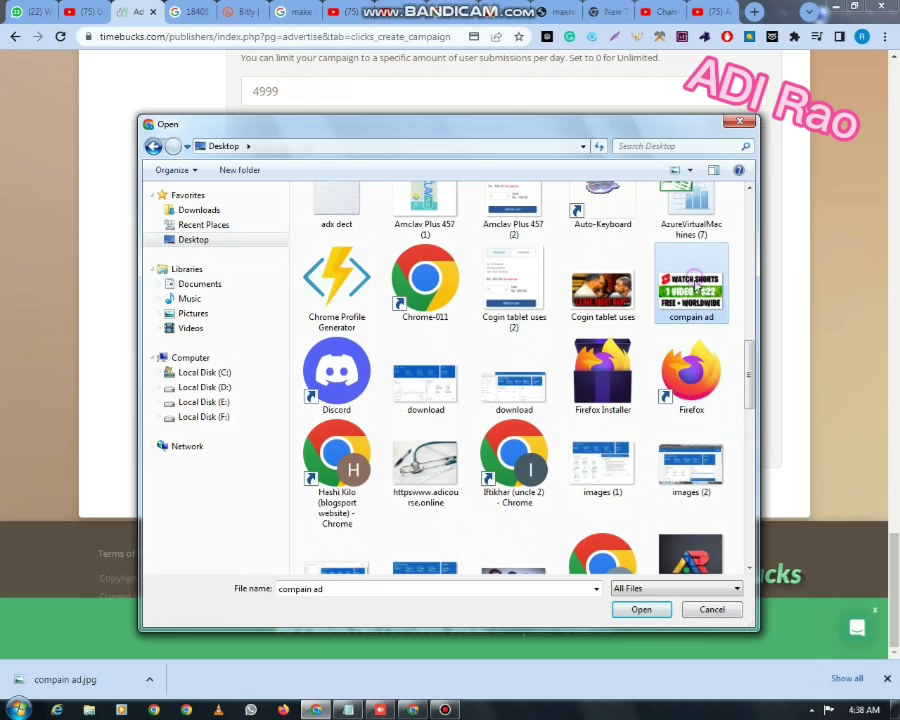
pyautogui.click(617, 614)
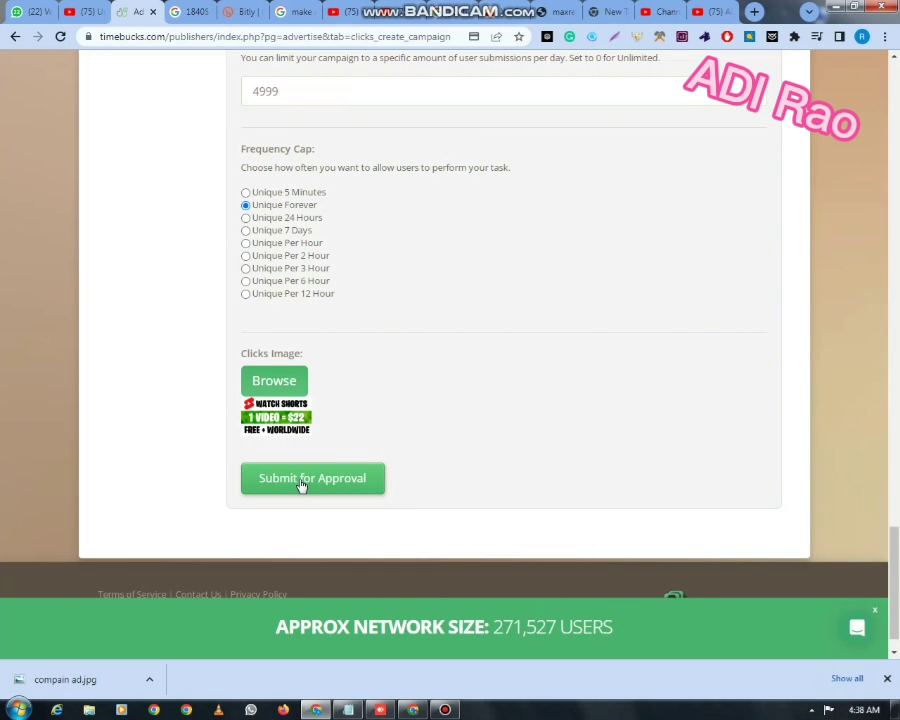
# - Submit the campaign for approval and review its status, targeting, bid, timer and caps in the campaign list
pyautogui.click(311, 481)
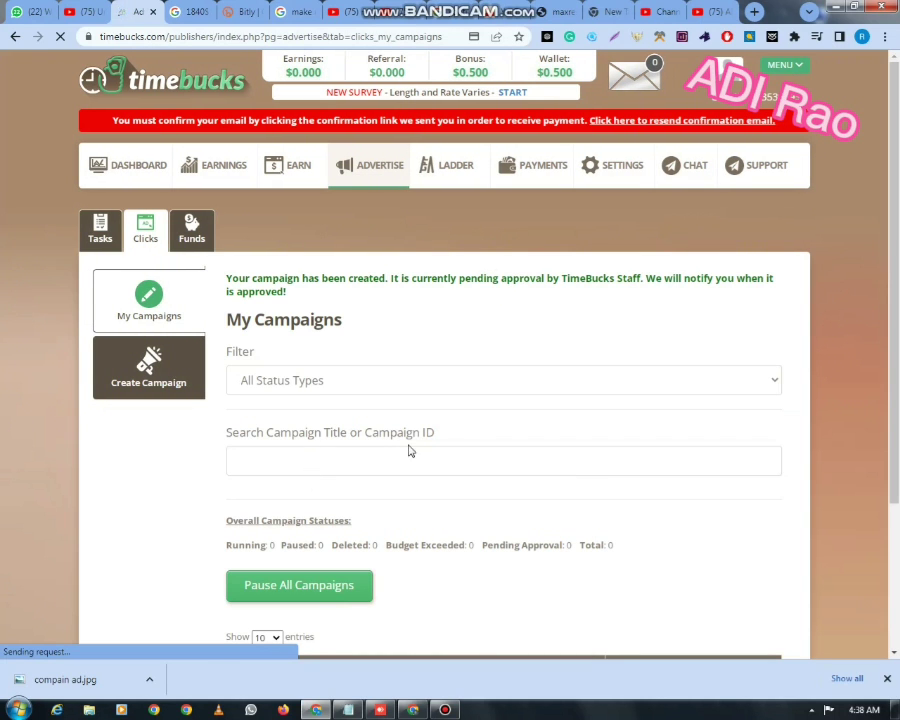
pyautogui.scroll(-2, 583, 357)
pyautogui.scroll(-4, 625, 480)
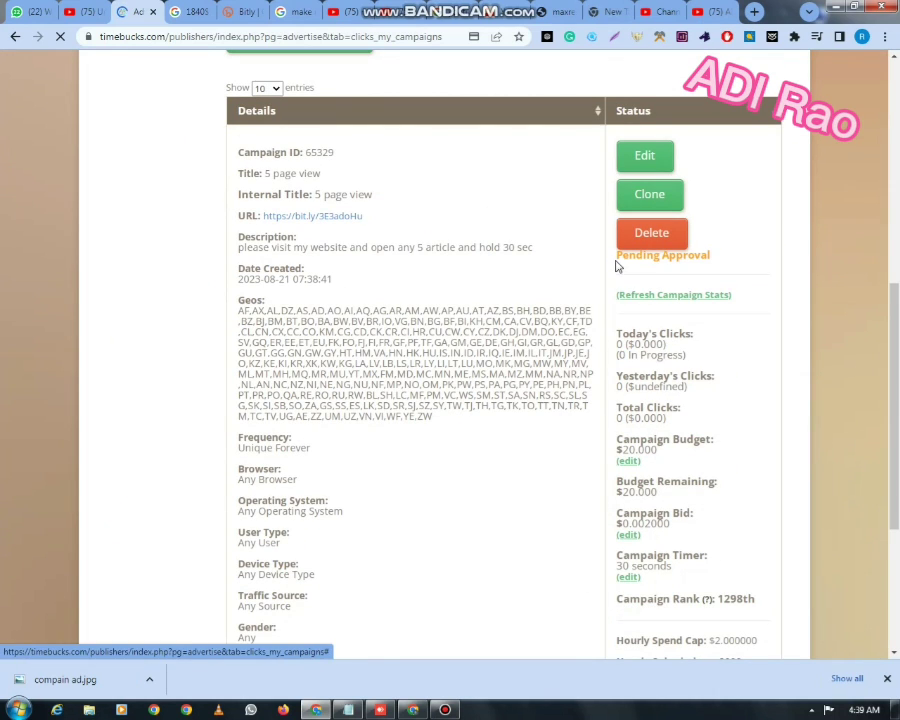
pyautogui.moveTo(618, 258); pyautogui.dragTo(703, 273)
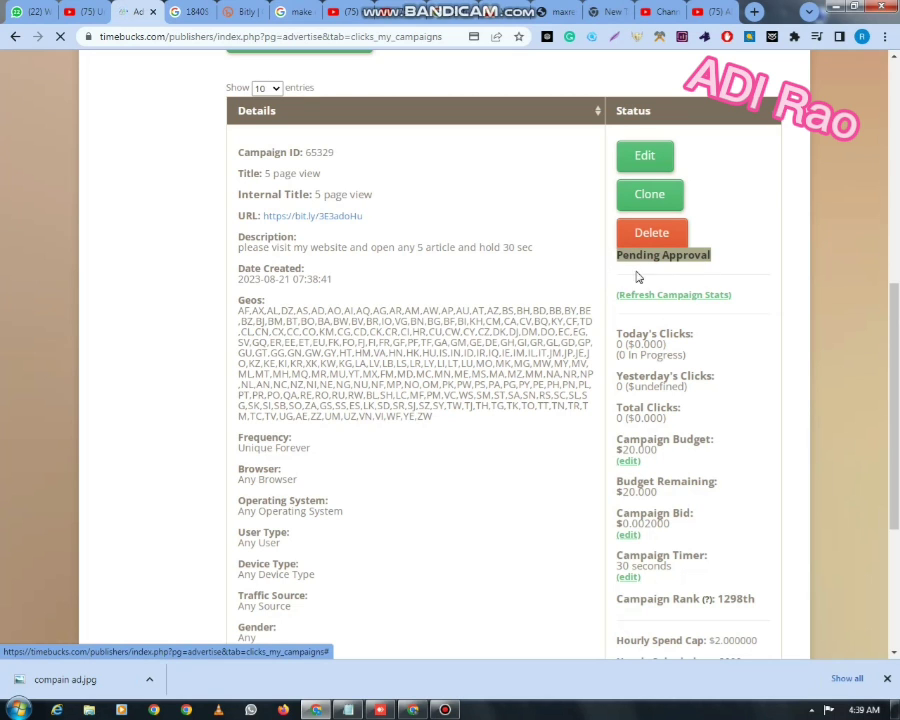
pyautogui.scroll(-1, 645, 312)
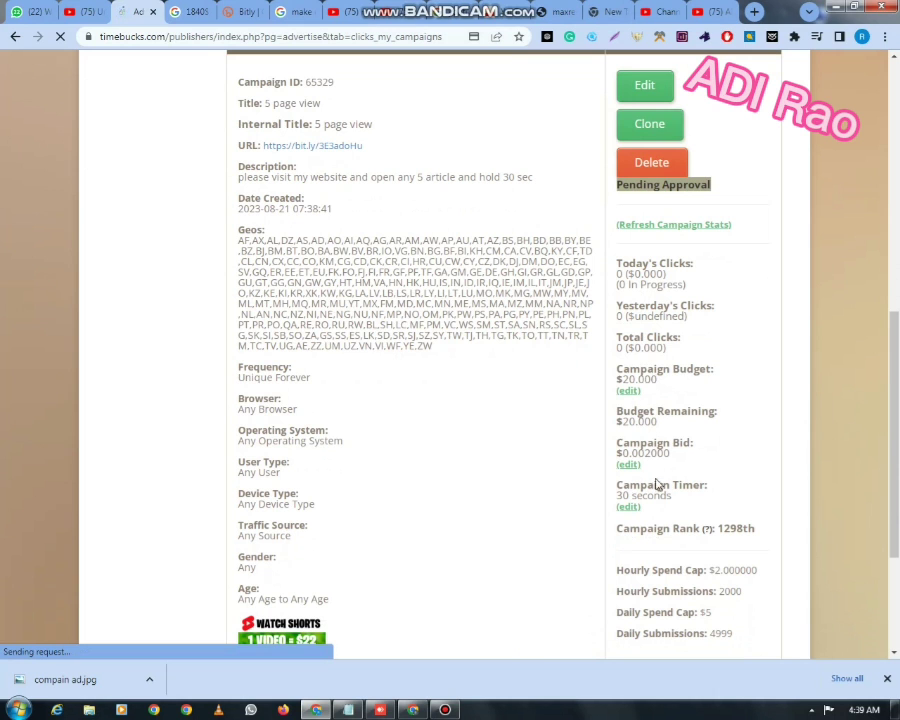
pyautogui.scroll(-3, 640, 420)
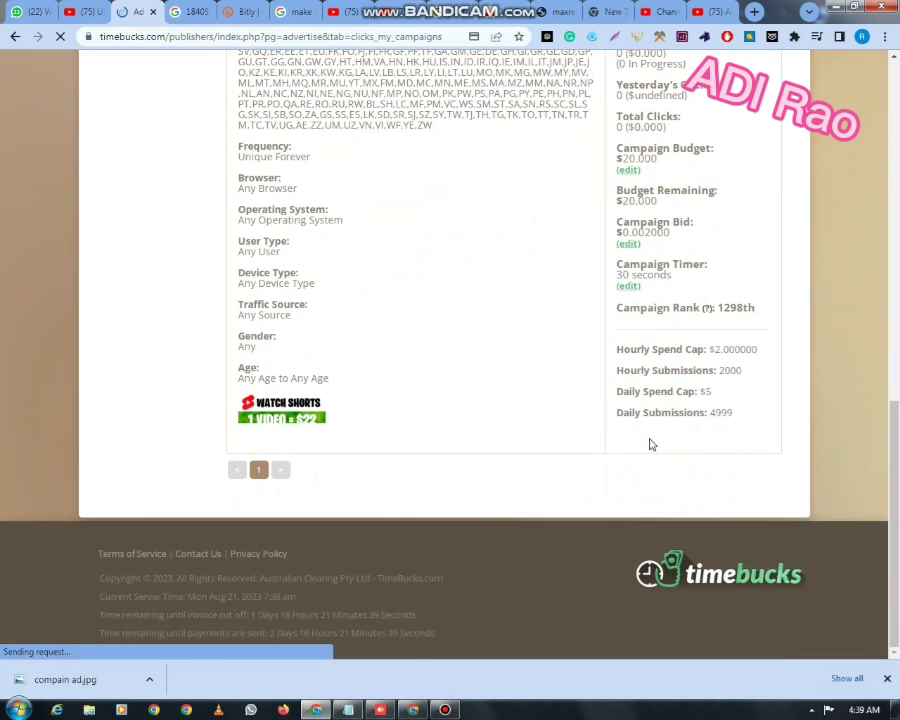
# - Review the submitted campaign's details, thumbnail, budget, spend caps and overall status, and switch to the YouTube channel's videos page
pyautogui.scroll(2, 650, 444)
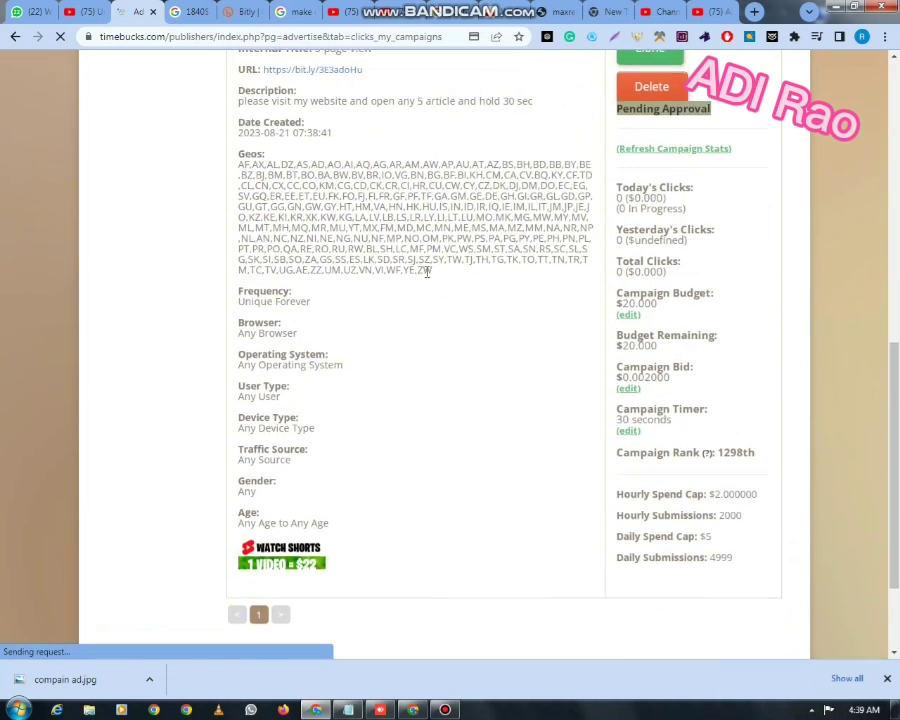
pyautogui.scroll(2, 300, 228)
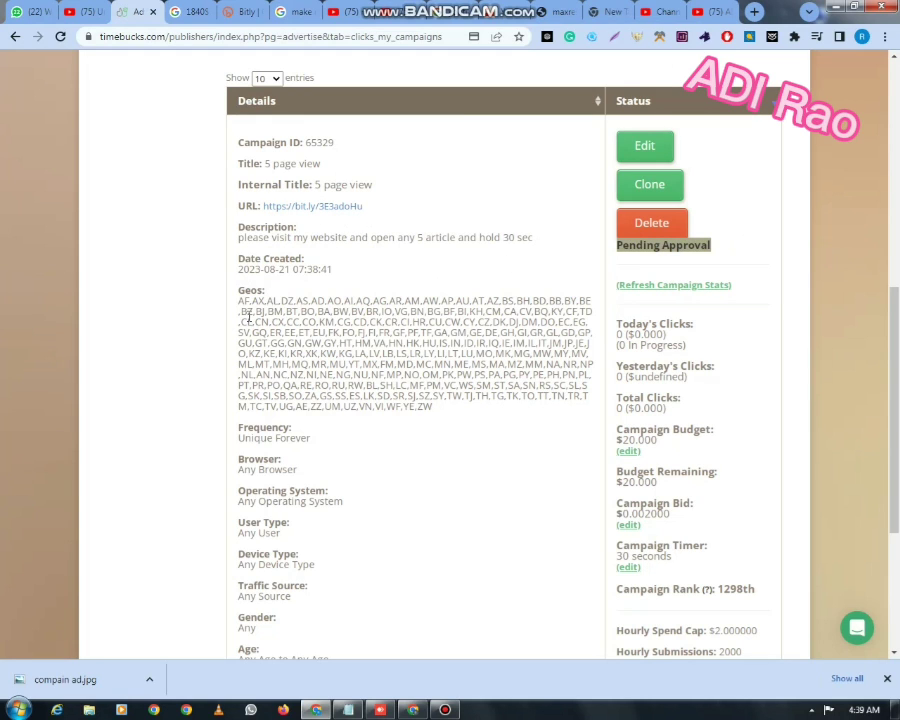
pyautogui.scroll(-2, 283, 316)
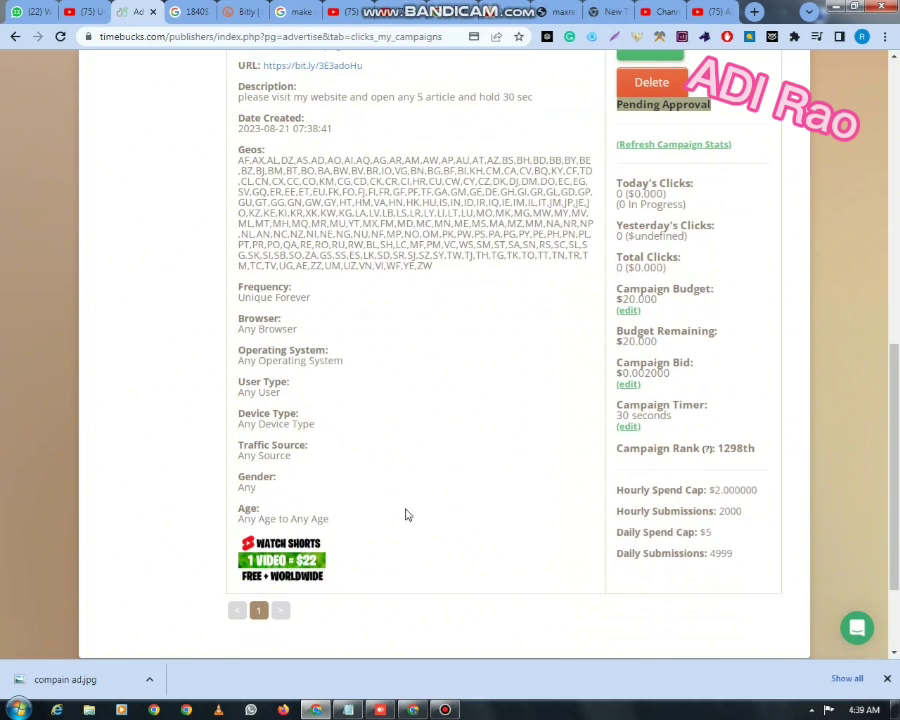
pyautogui.scroll(-2, 375, 539)
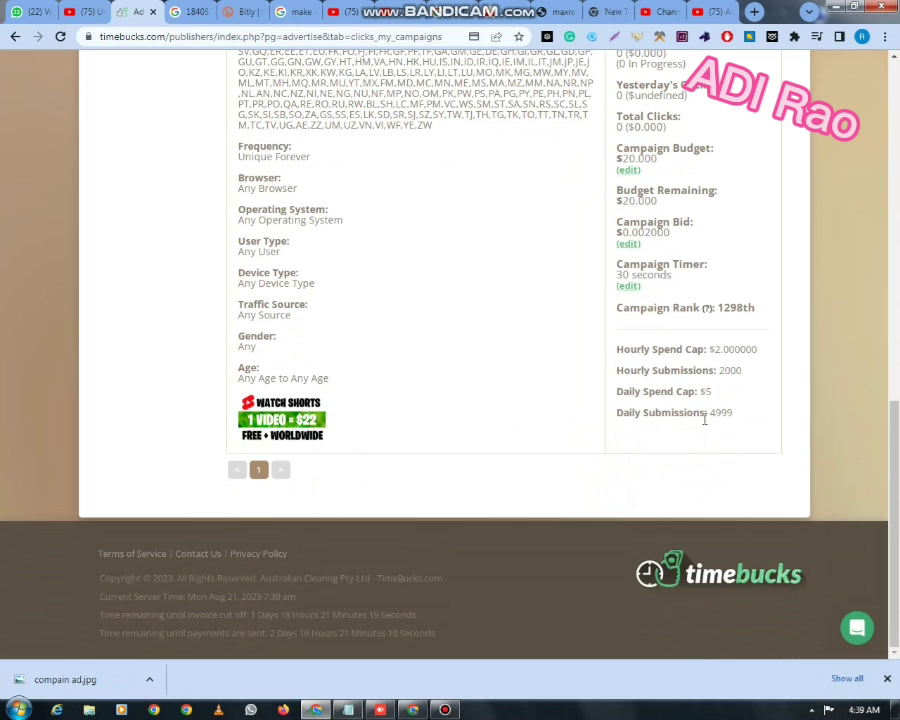
pyautogui.scroll(5, 725, 404)
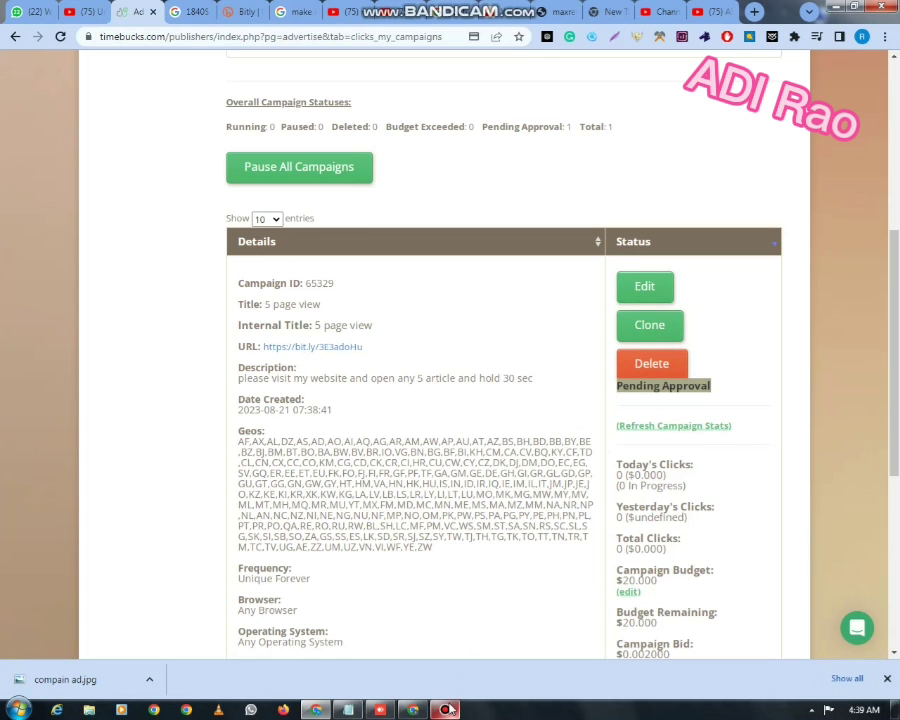
pyautogui.moveTo(448, 707)
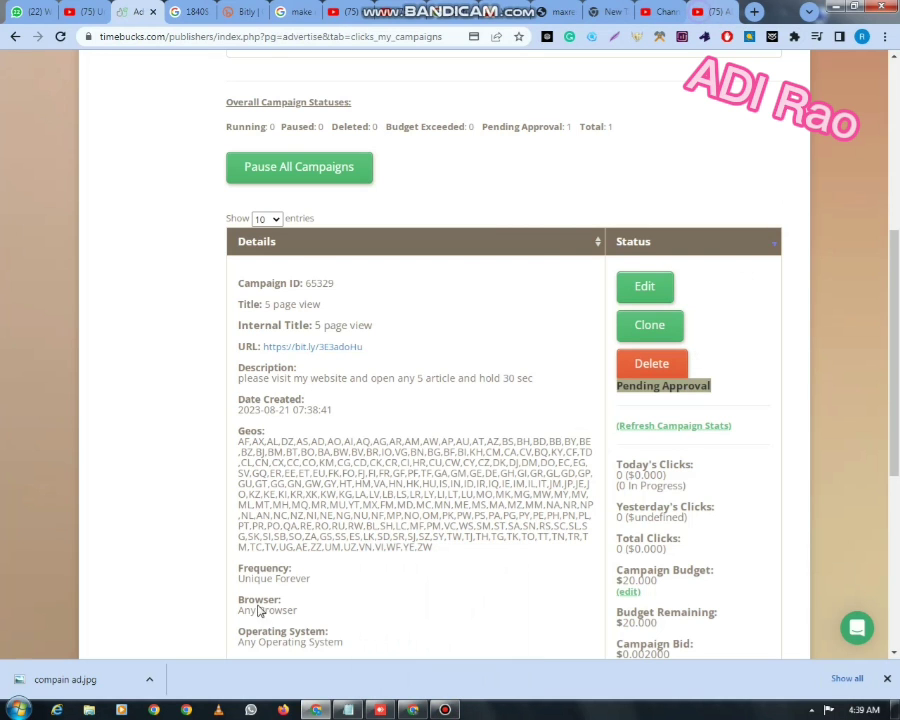
pyautogui.click(700, 12)
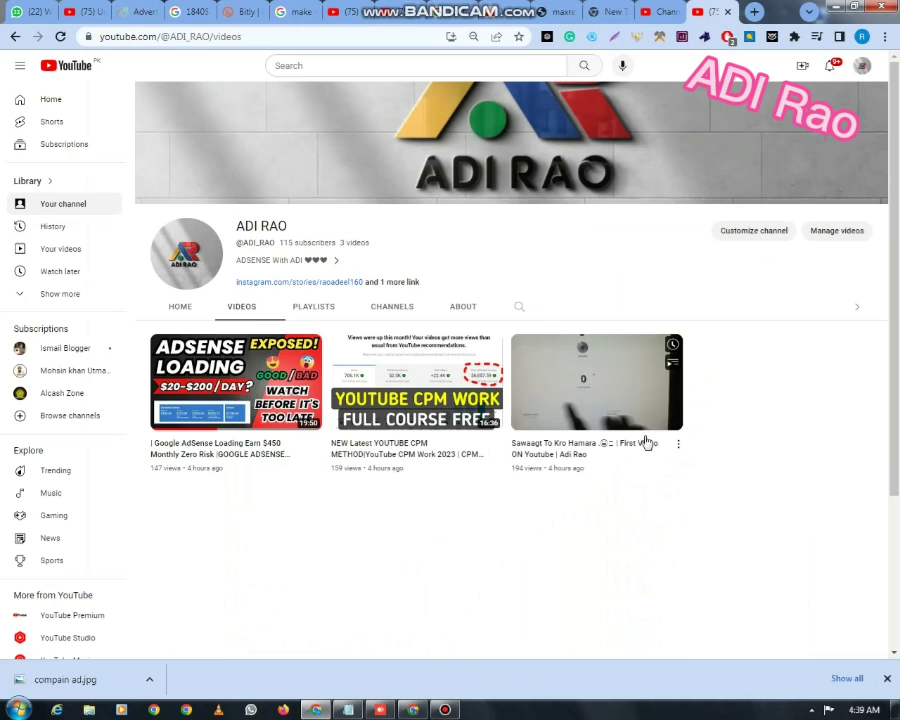